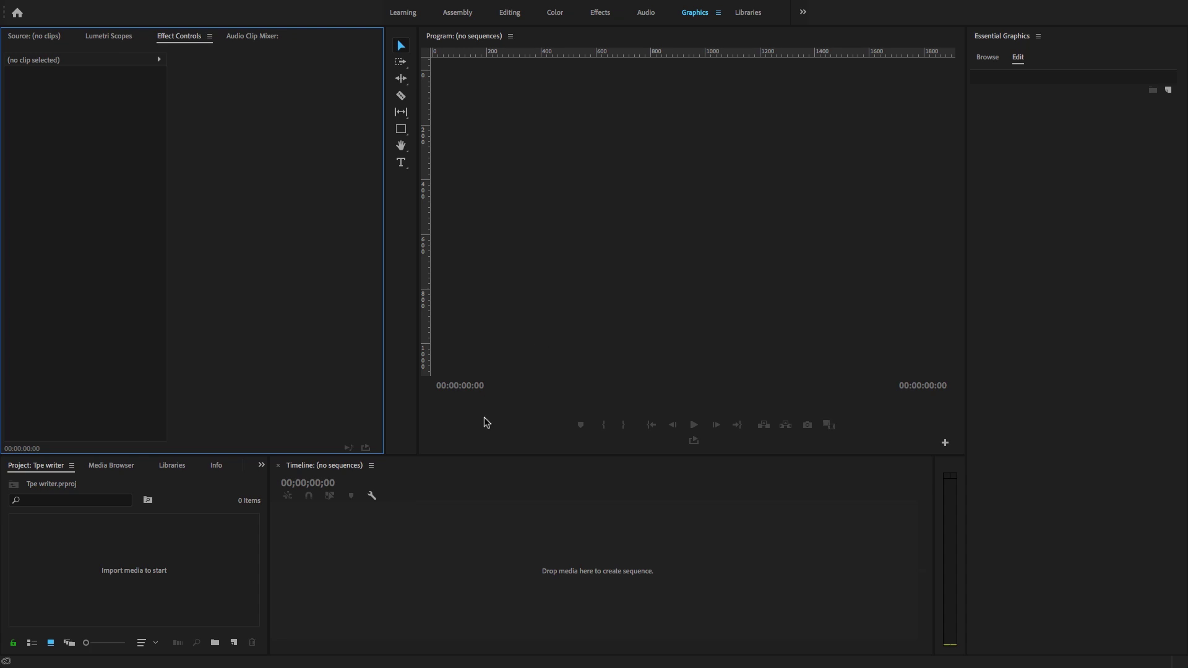
Start a new sequence from the File > New menu
{"action": "left_click", "coordinate": [124, 145]}
{"action": "left_click", "coordinate": [107, 10]}
{"action": "mouse_move", "coordinate": [154, 22]}
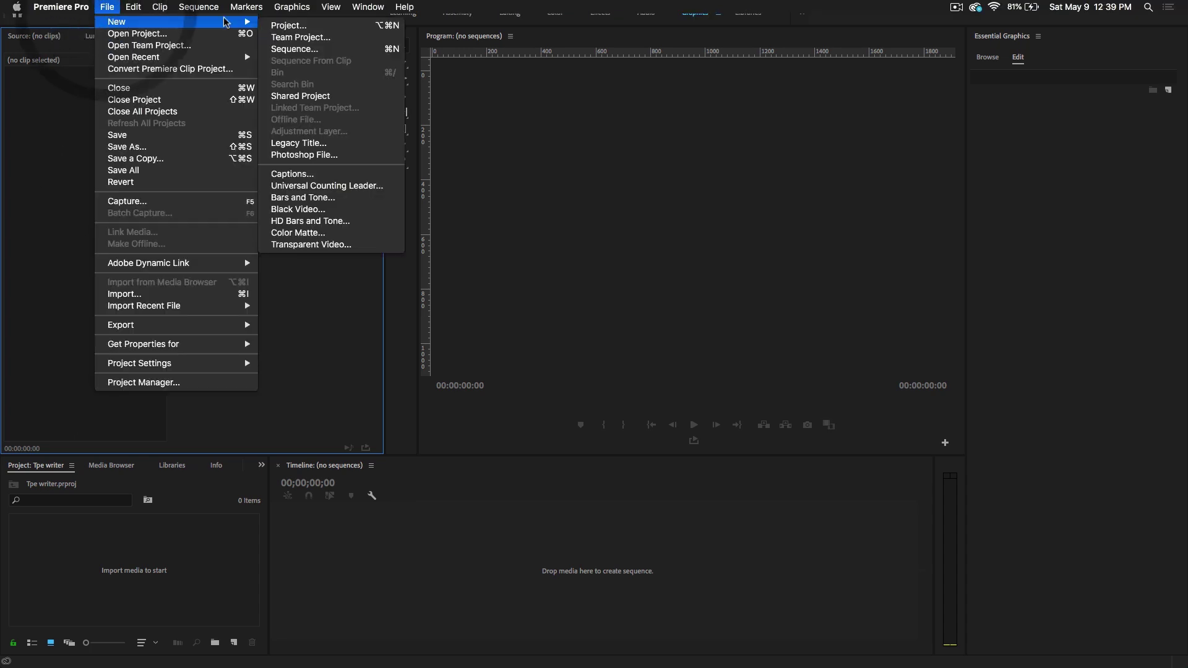
{"action": "left_click", "coordinate": [303, 51]}
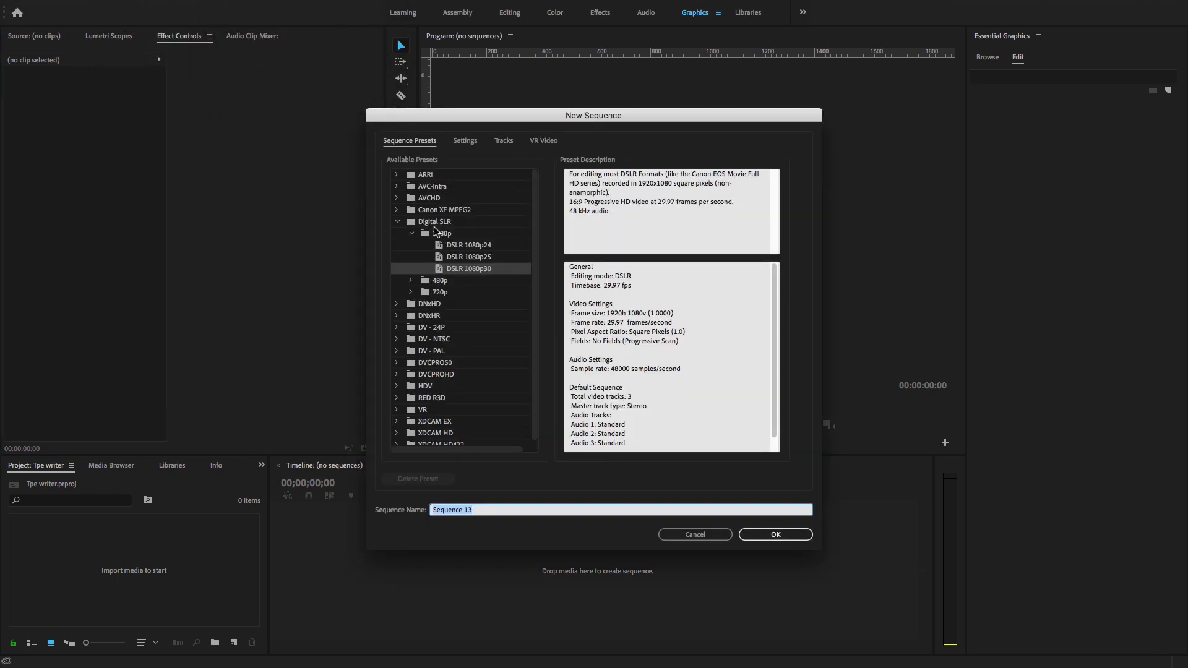
Set the sequence timebase to 23.976 fps and begin renaming it 'TY'
{"action": "left_click", "coordinate": [465, 141]}
{"action": "left_click", "coordinate": [561, 179]}
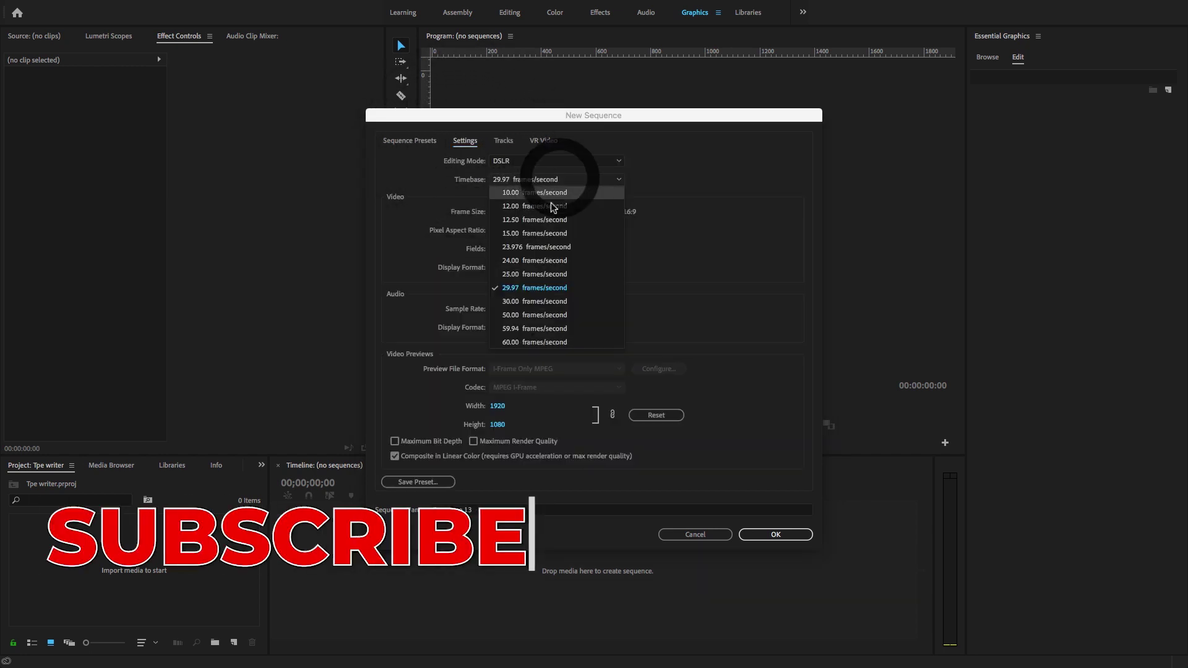
{"action": "left_click", "coordinate": [549, 247]}
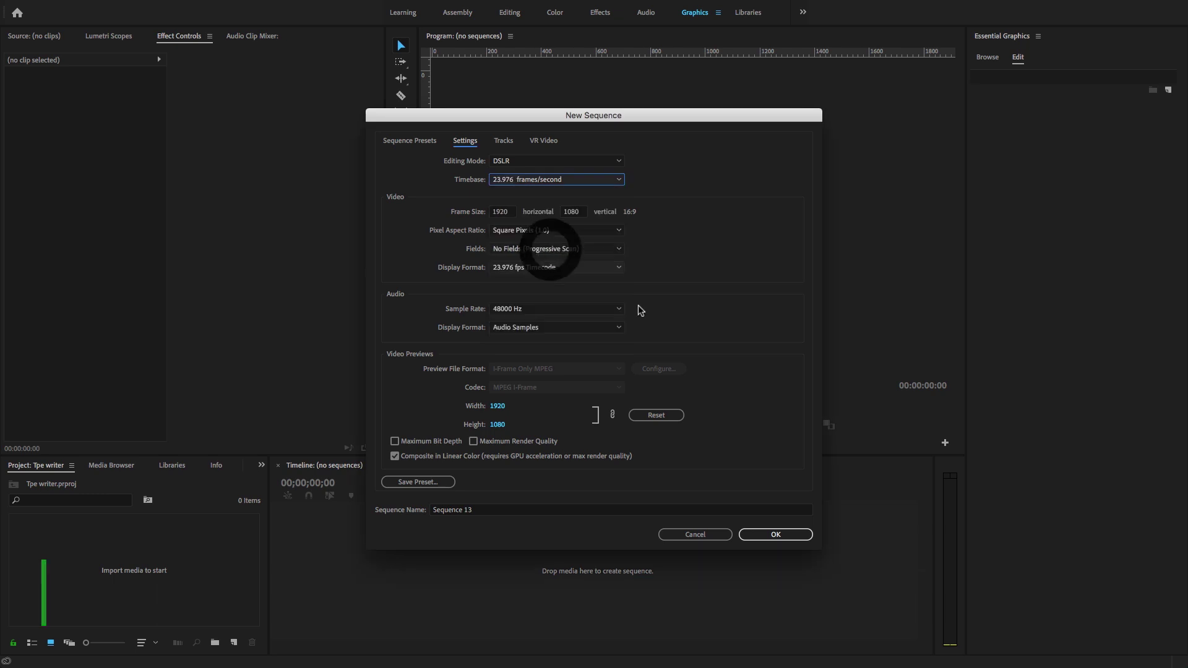
{"action": "left_click", "coordinate": [433, 510]}
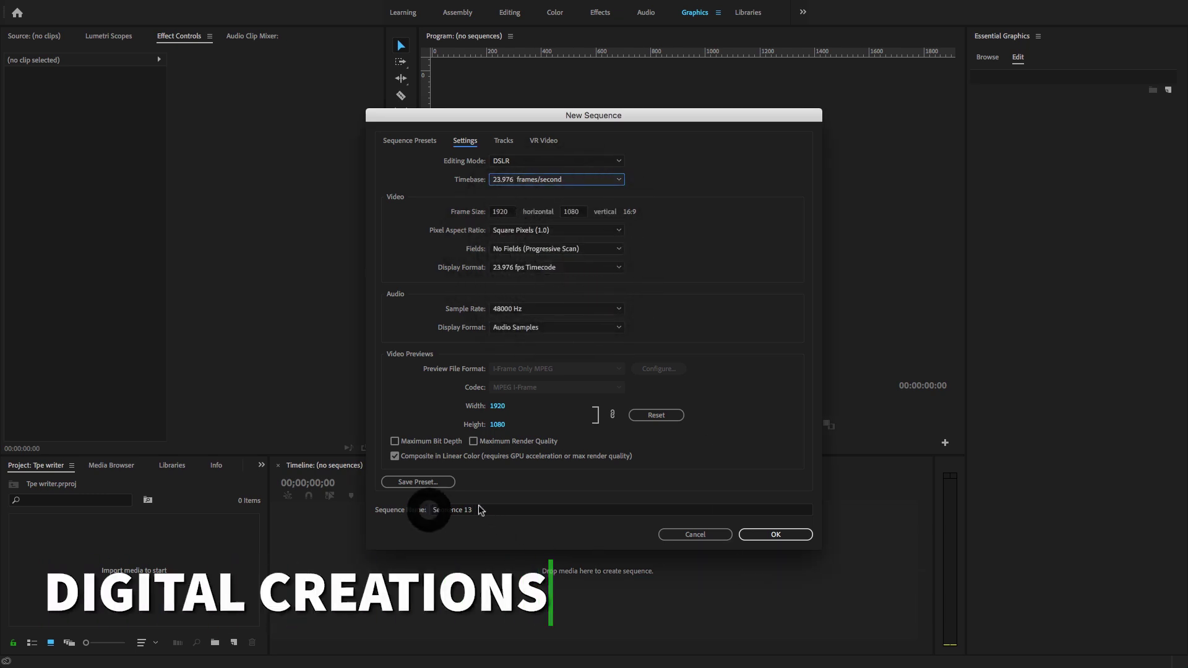
{"action": "double_click", "coordinate": [433, 509]}
{"action": "type", "text": "T"}
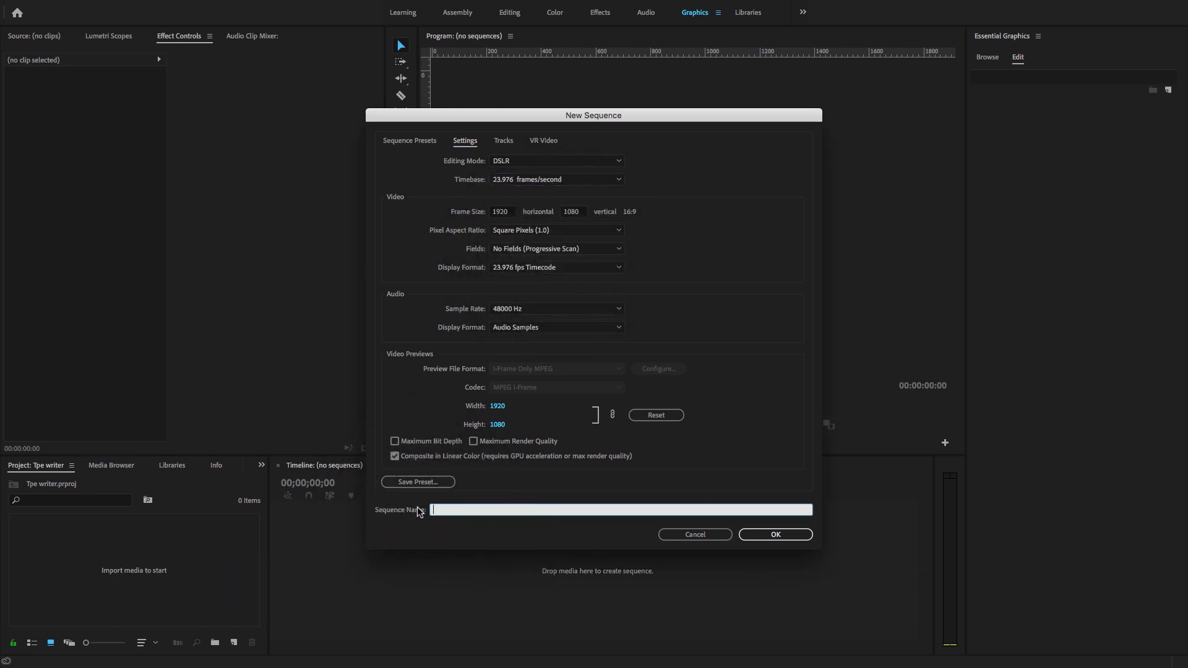
{"action": "type", "text": "YPEWRITER EFFECT"}
Create the TYPEWRITER EFFECT sequence and start a text box on the frame
{"action": "left_click", "coordinate": [762, 534]}
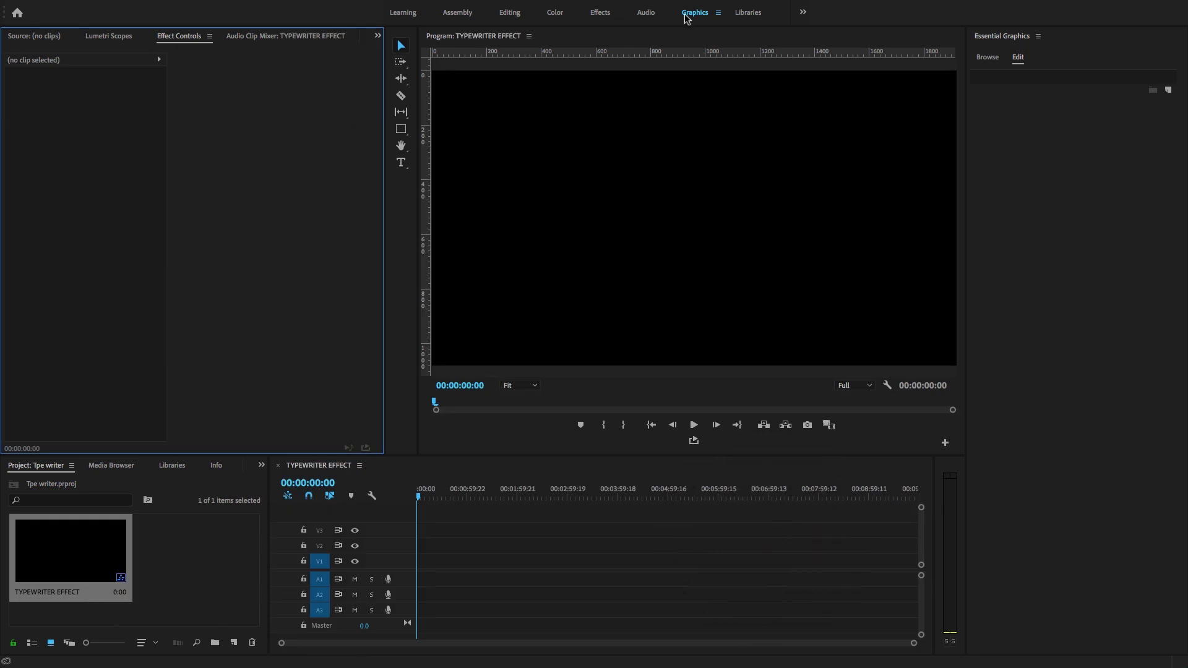
{"action": "left_click", "coordinate": [402, 170]}
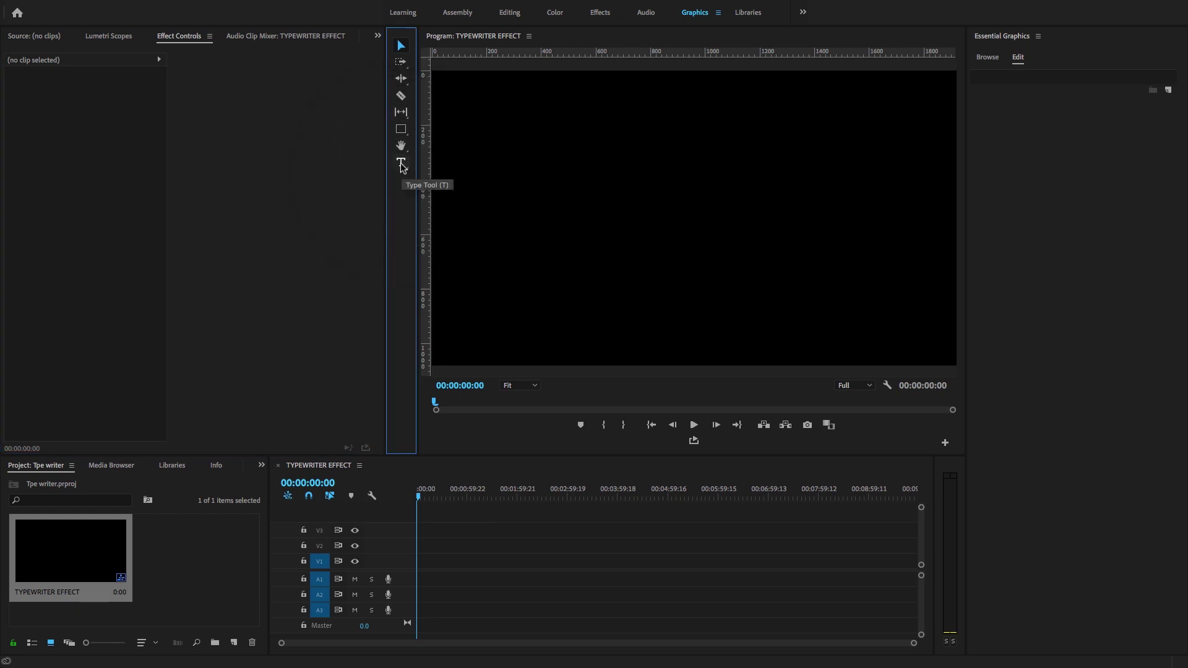
{"action": "left_click", "coordinate": [401, 164]}
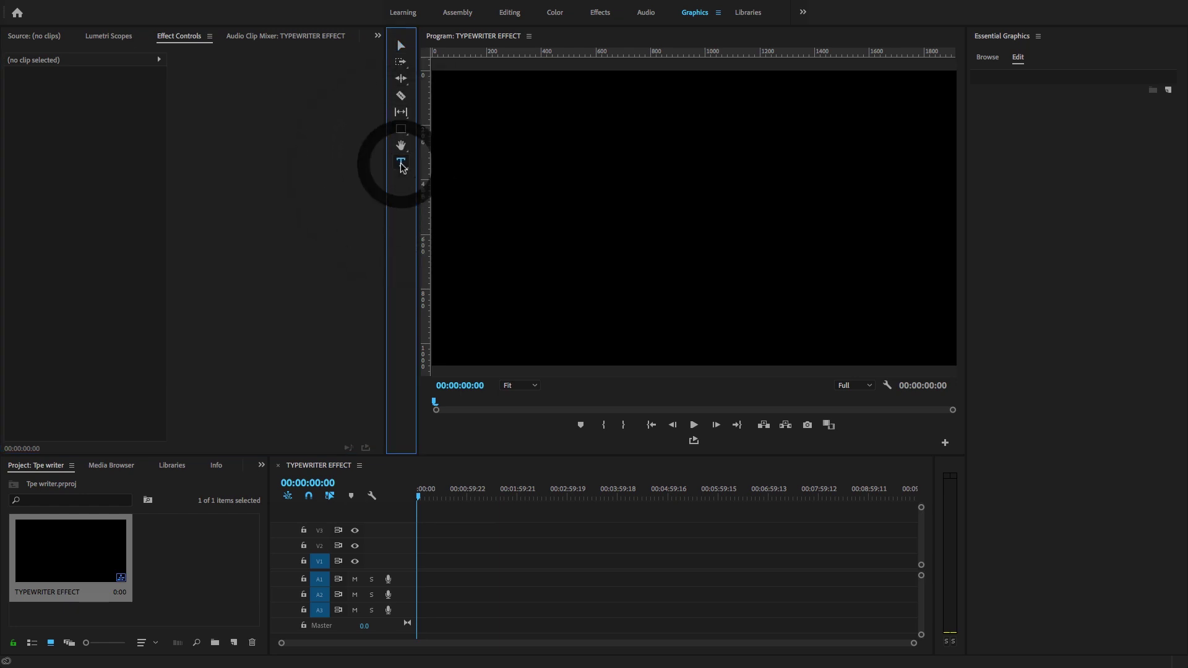
{"action": "left_click", "coordinate": [466, 218]}
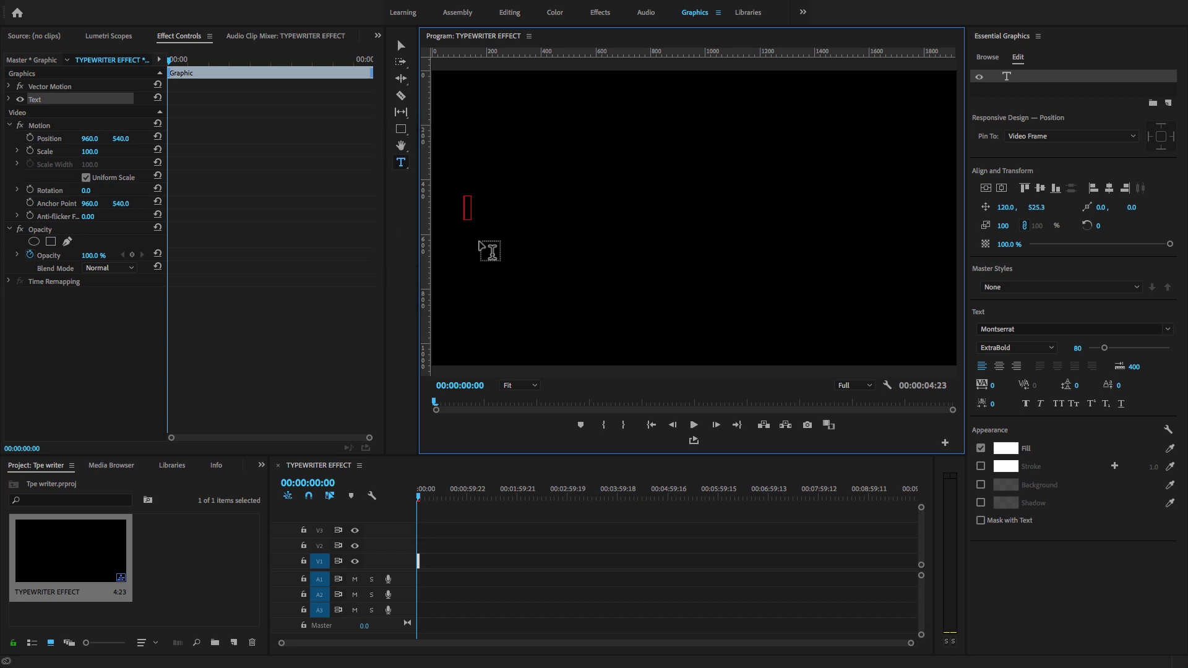
Type the title 'TYPEWRITER EFFECT PREMIERE PRO', correcting typos along the way
{"action": "type", "text": "TYPE WRI"}
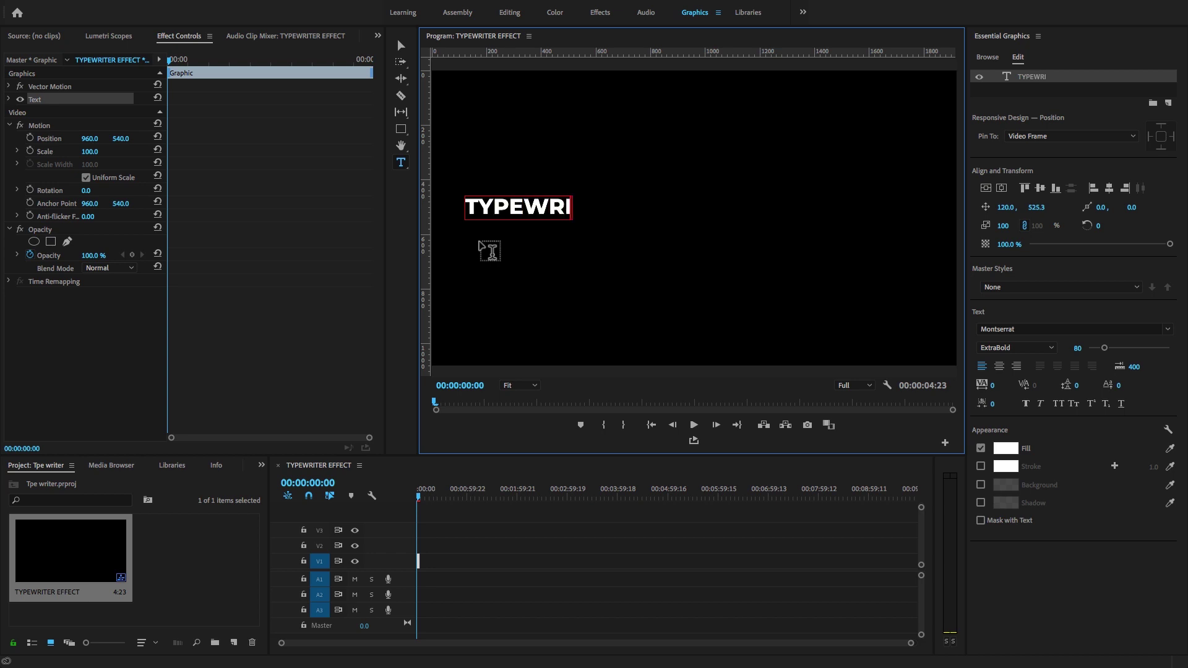
{"action": "type", "text": "TER EFFECCT"}
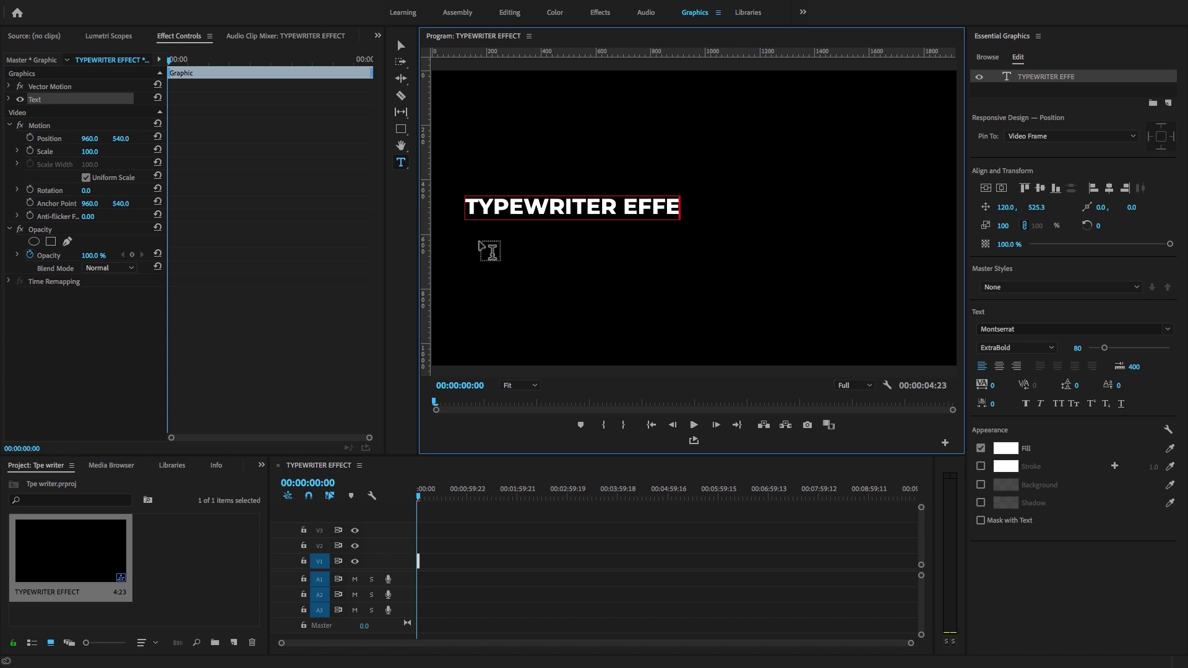
{"action": "key", "text": "BackSpace"}
{"action": "key", "text": "BackSpace"}
{"action": "type", "text": "T"}
{"action": "type", "text": " PREMIE"}
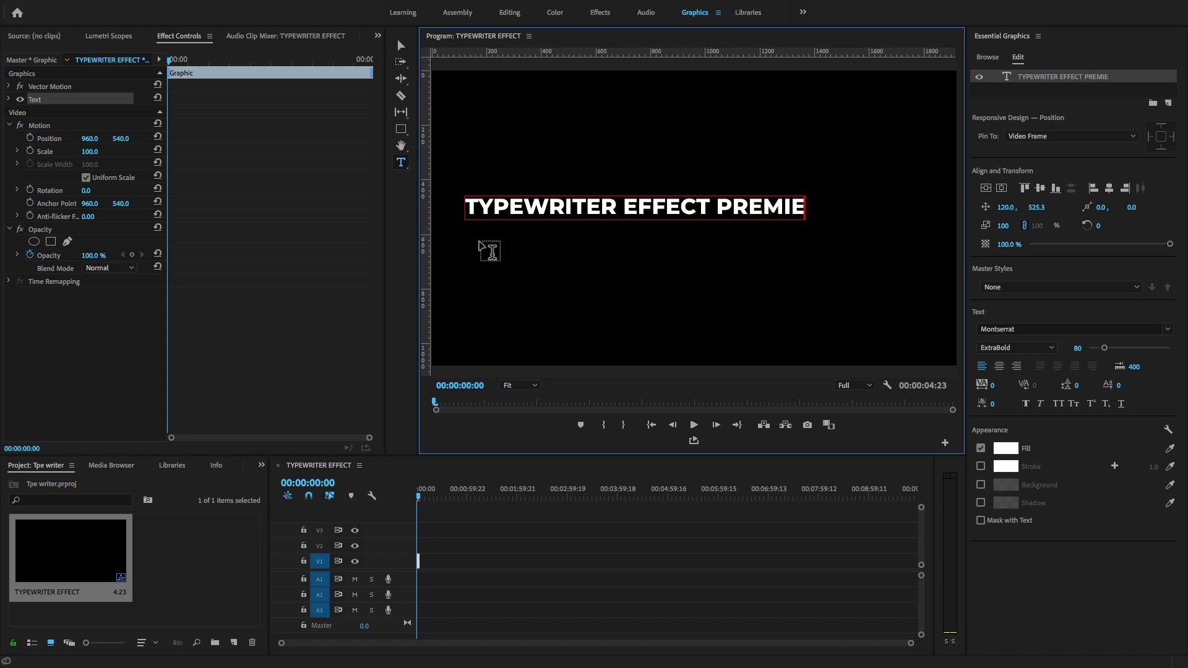
{"action": "type", "text": "RE PRO"}
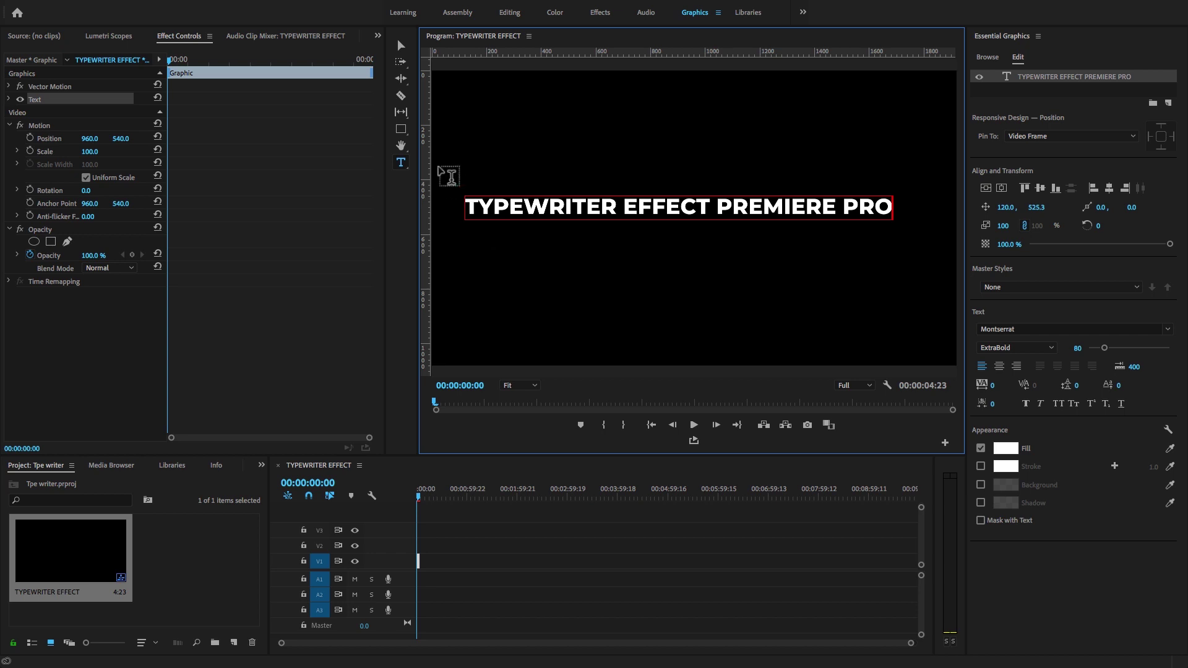
Center the title horizontally and vertically in the frame, keeping the current font
{"action": "left_click", "coordinate": [400, 45]}
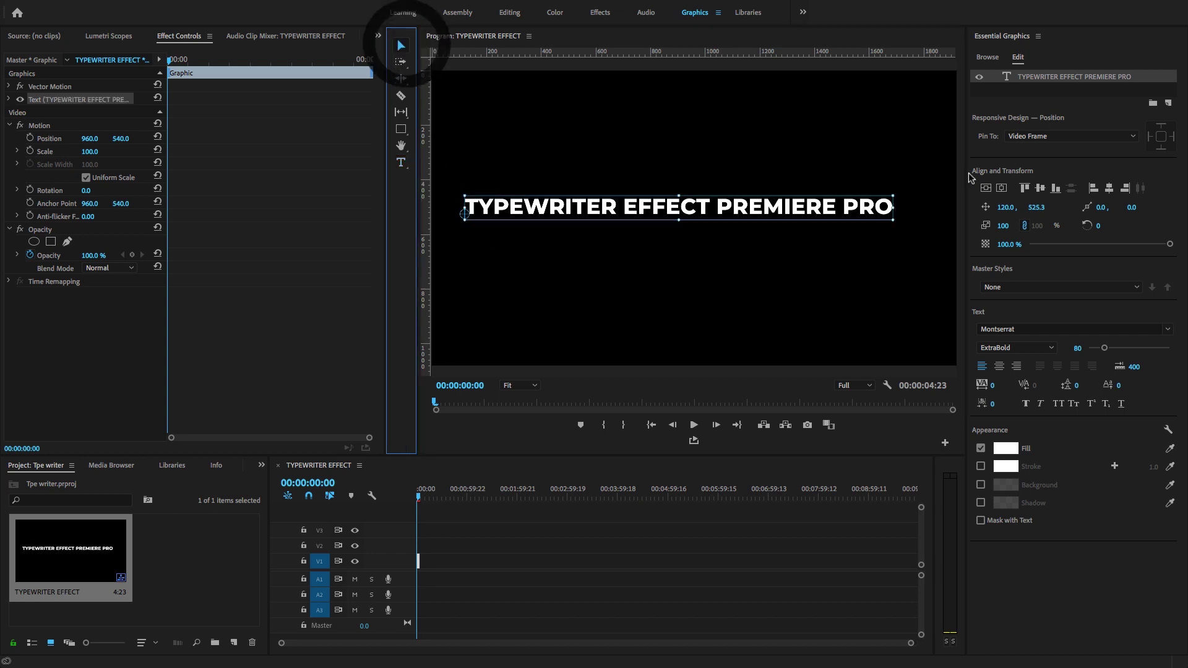
{"action": "left_click", "coordinate": [1001, 189]}
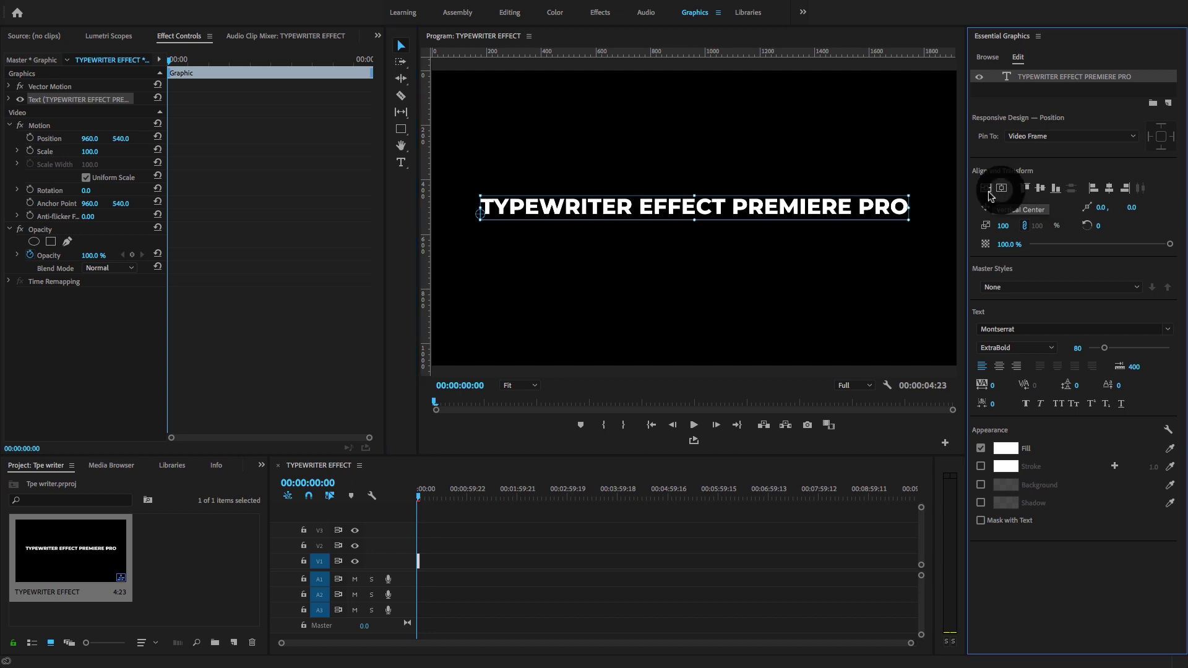
{"action": "left_click", "coordinate": [1041, 189]}
{"action": "left_click", "coordinate": [1040, 189]}
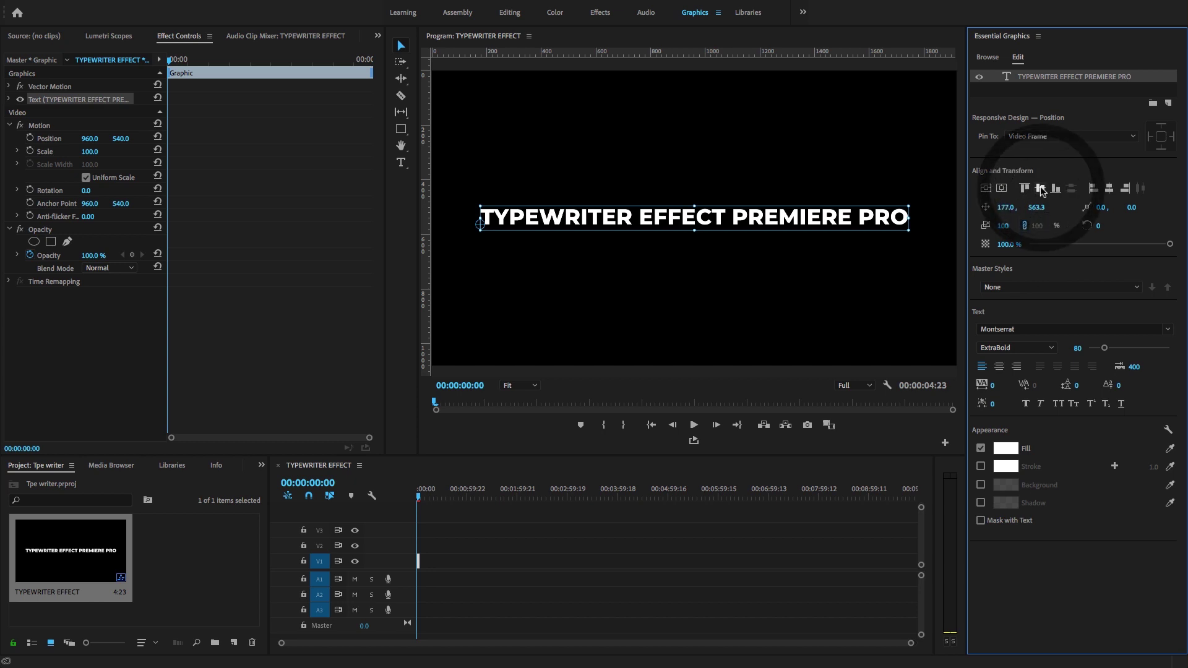
{"action": "left_click", "coordinate": [1054, 328]}
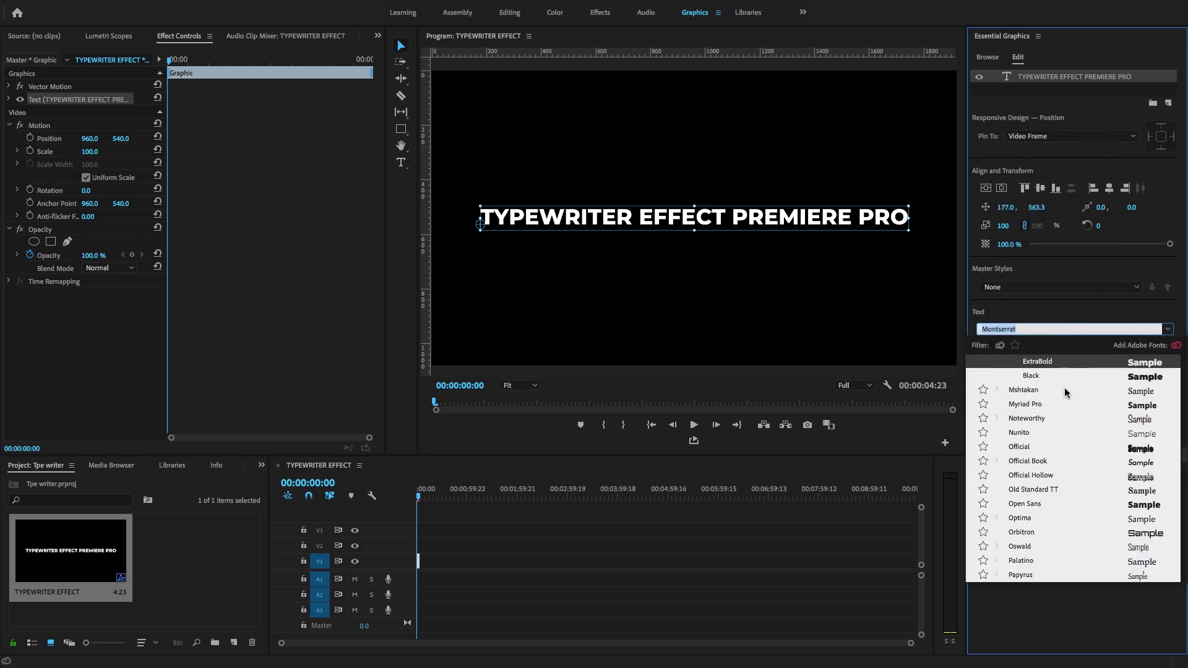
{"action": "left_click", "coordinate": [1044, 313]}
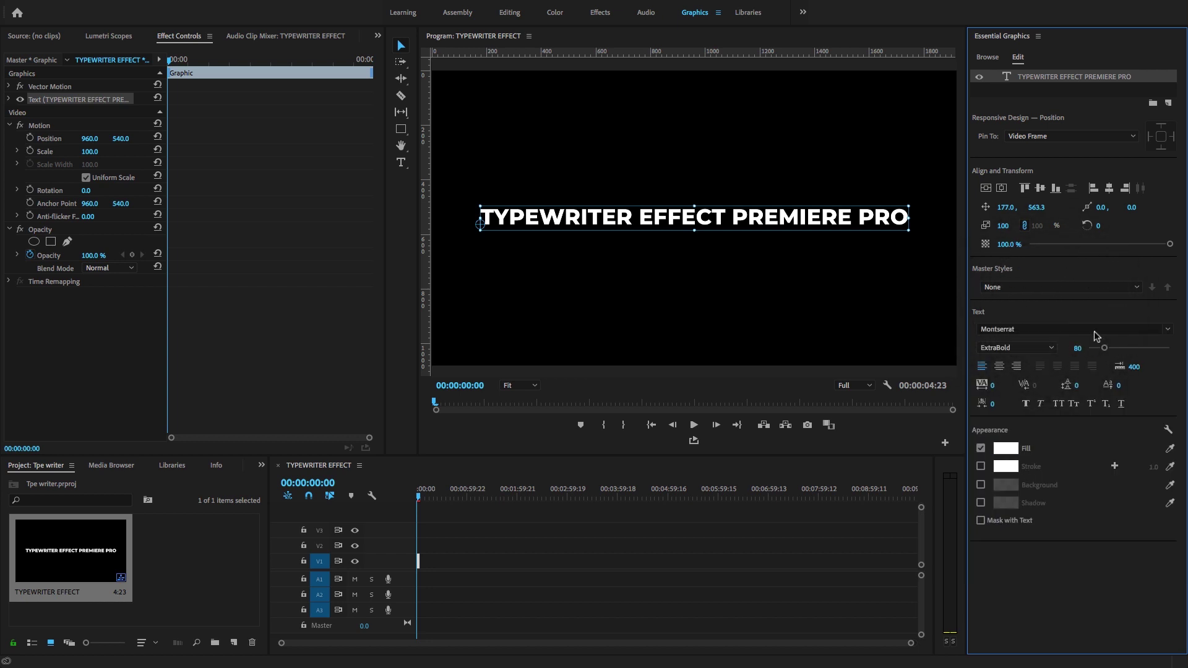
Search 'linear' in the Effects panel and apply Linear Wipe to the V1 title clip
{"action": "left_click_drag", "start_coordinate": [911, 646], "coordinate": [648, 622]}
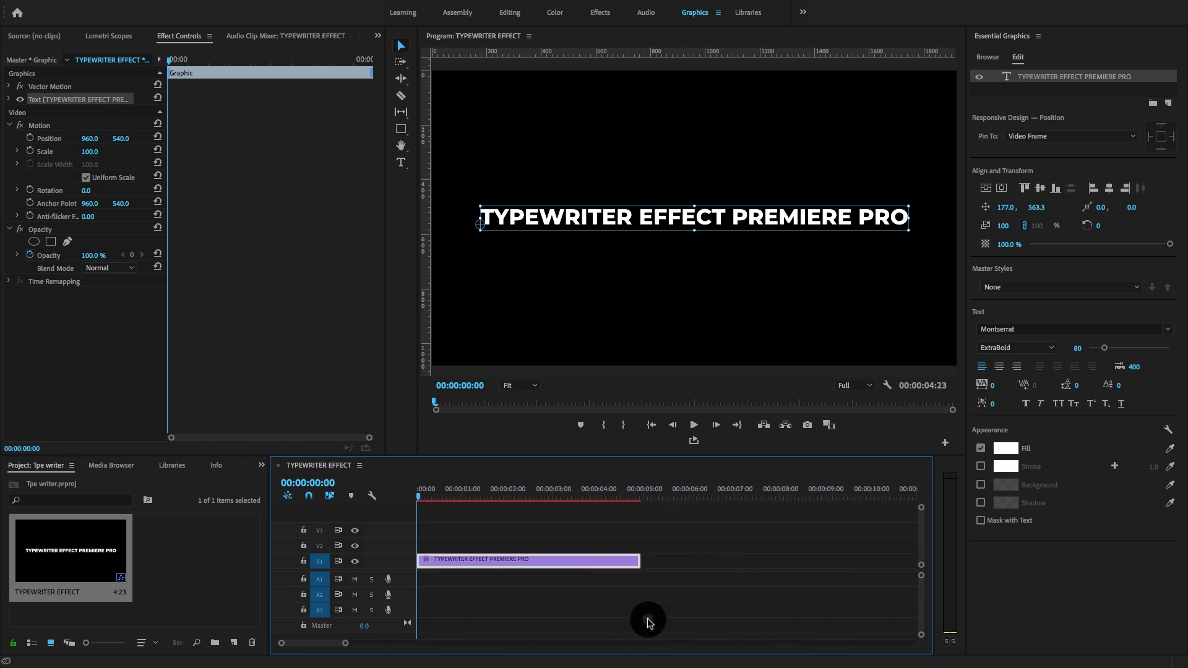
{"action": "left_click", "coordinate": [261, 464]}
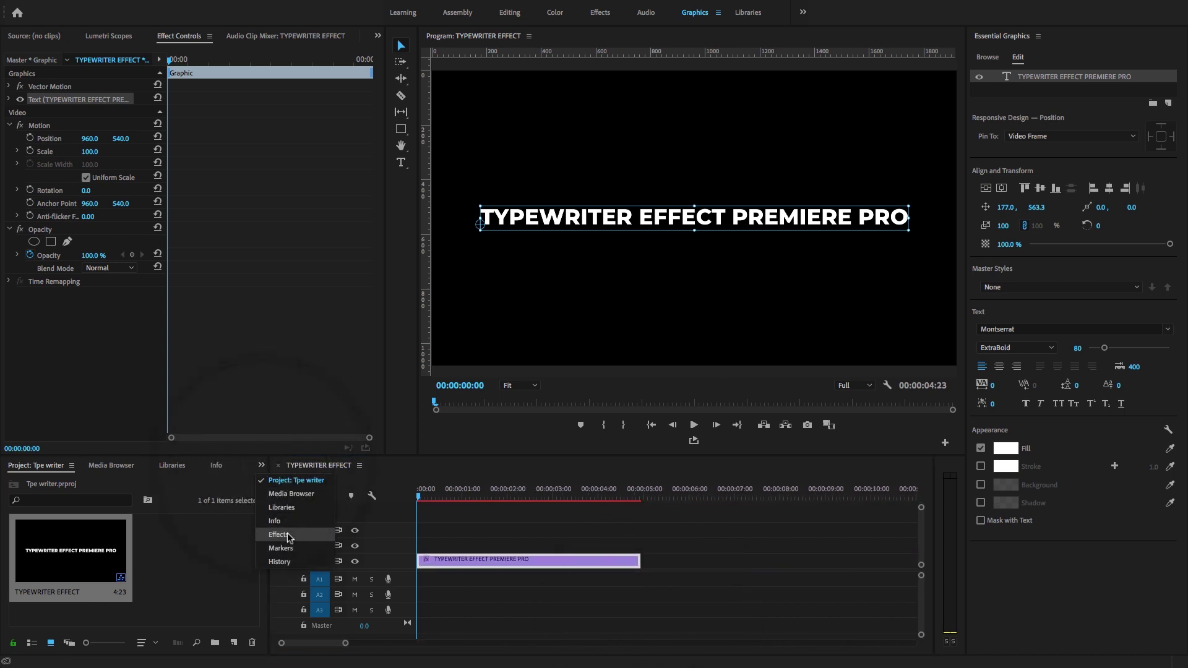
{"action": "left_click", "coordinate": [287, 535]}
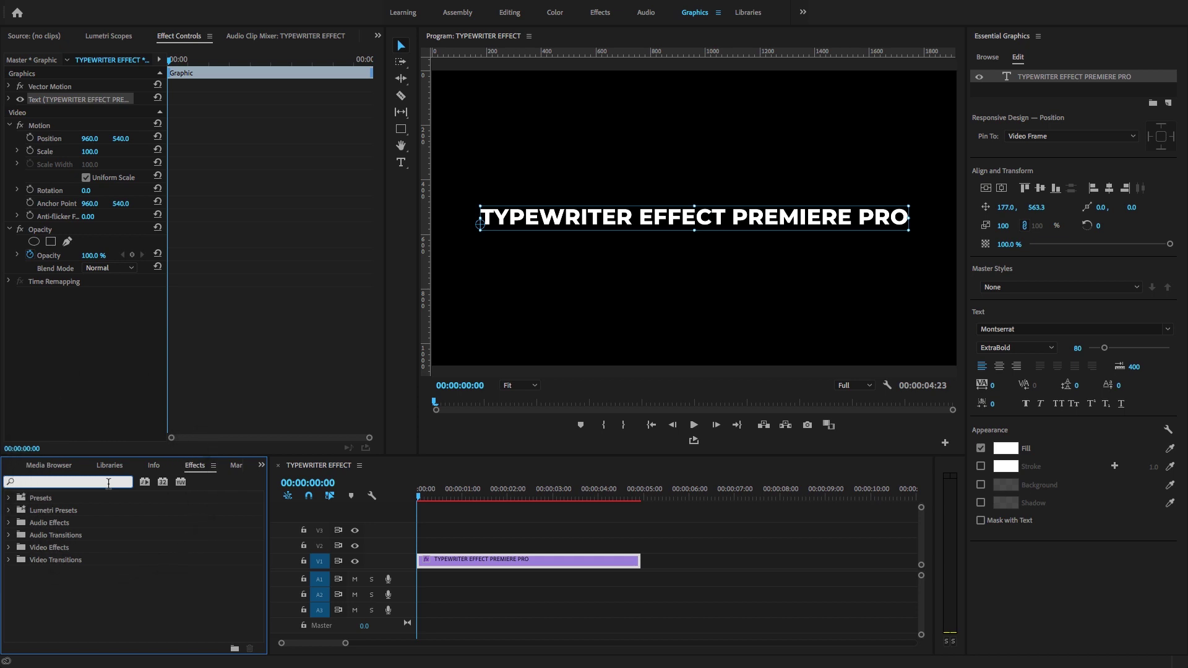
{"action": "type", "text": "LINEAR"}
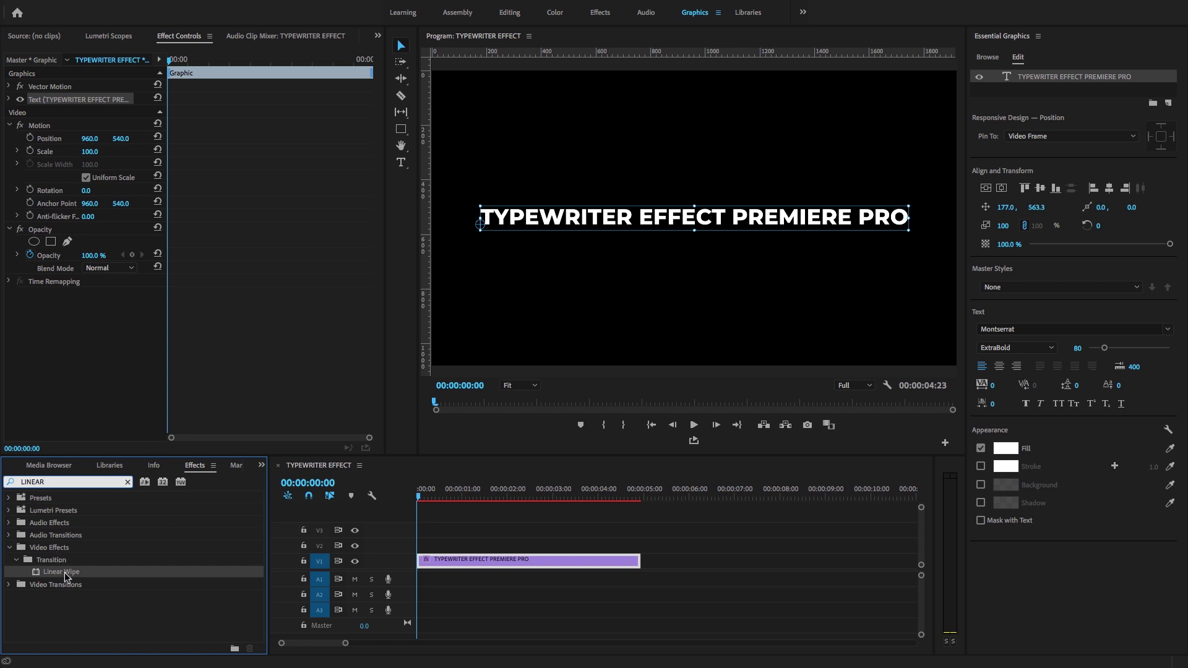
{"action": "left_click_drag", "start_coordinate": [64, 573], "coordinate": [447, 564]}
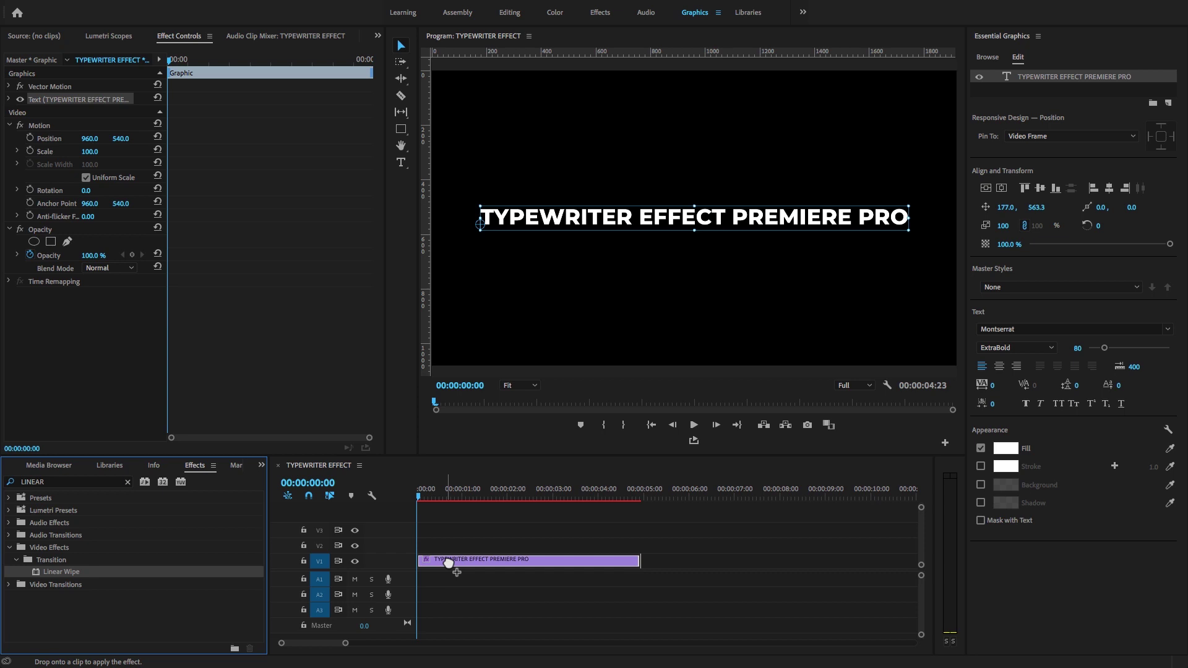
{"action": "left_click_drag", "start_coordinate": [448, 563], "coordinate": [446, 561]}
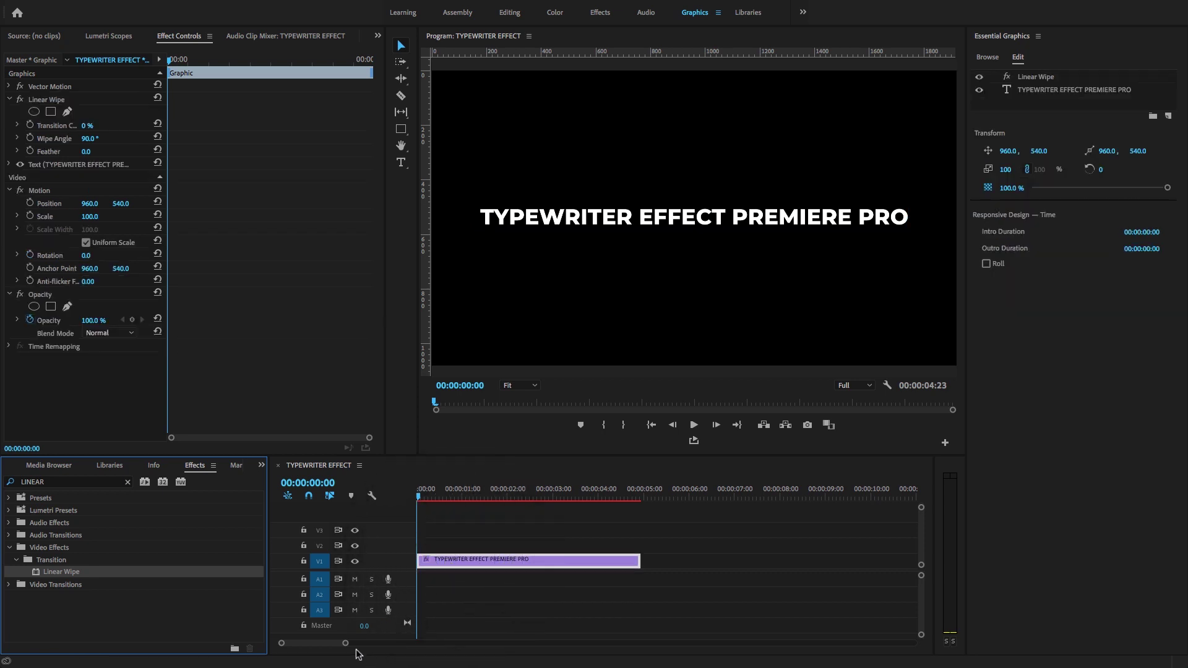
At 00:00:00:12, raise Linear Wipe's Transition Completion to 100% to hide the title
{"action": "left_click_drag", "start_coordinate": [349, 647], "coordinate": [337, 646]}
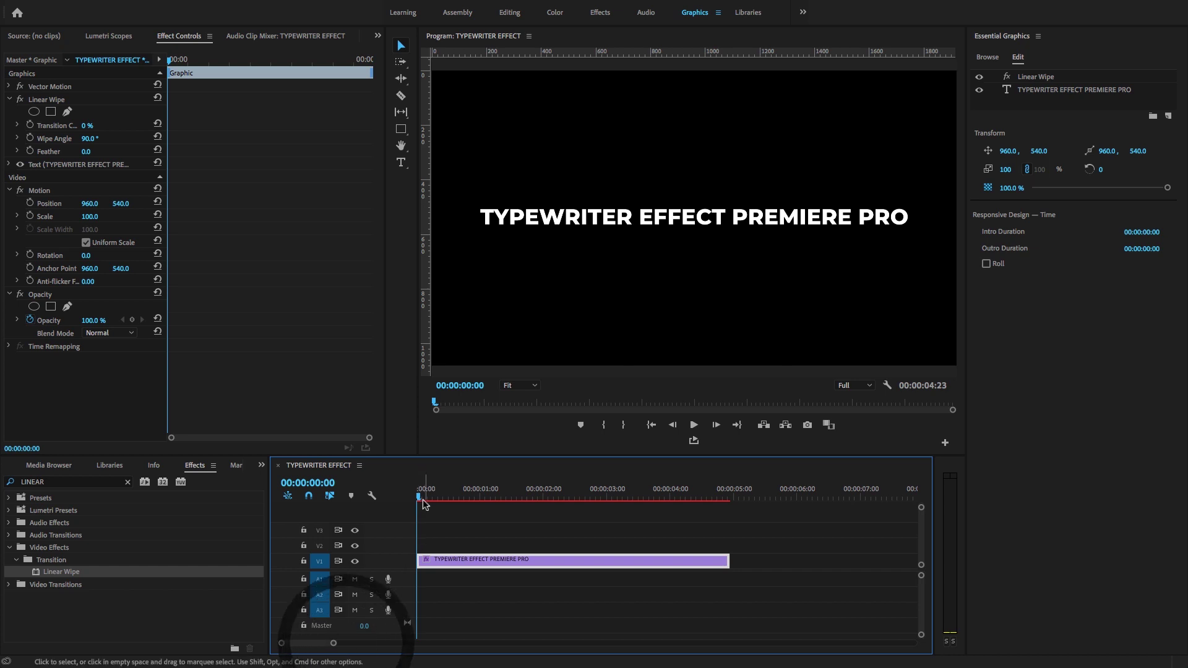
{"action": "left_click_drag", "start_coordinate": [337, 645], "coordinate": [328, 644]}
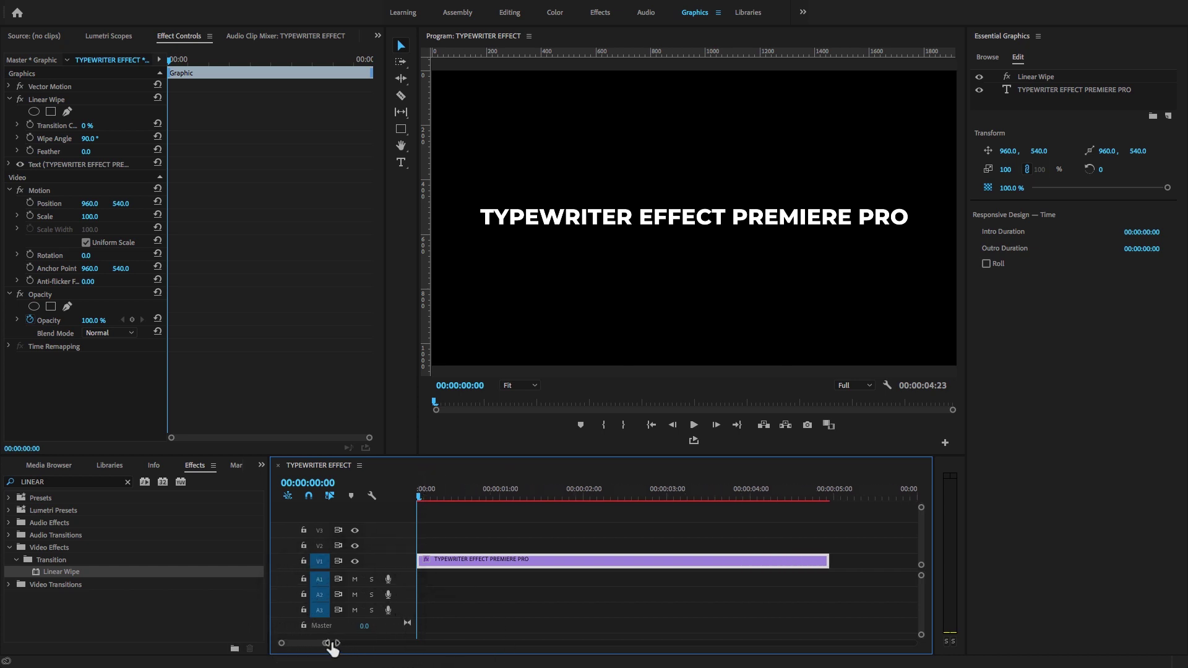
{"action": "left_click_drag", "start_coordinate": [427, 493], "coordinate": [459, 495]}
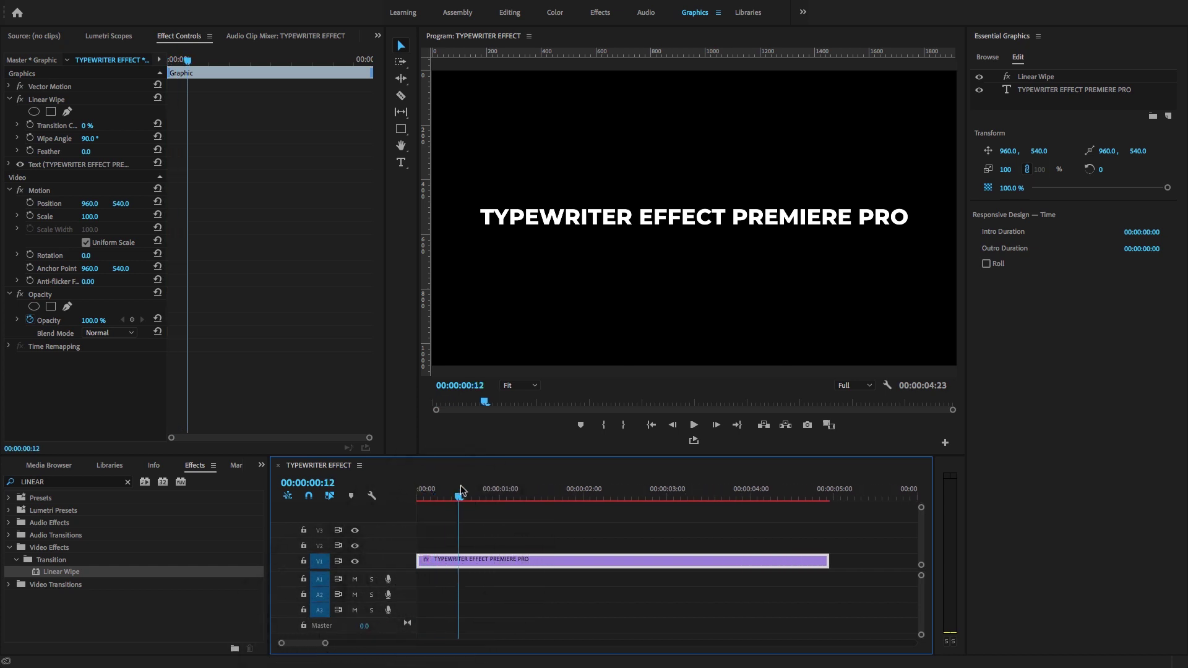
{"action": "left_click", "coordinate": [44, 100]}
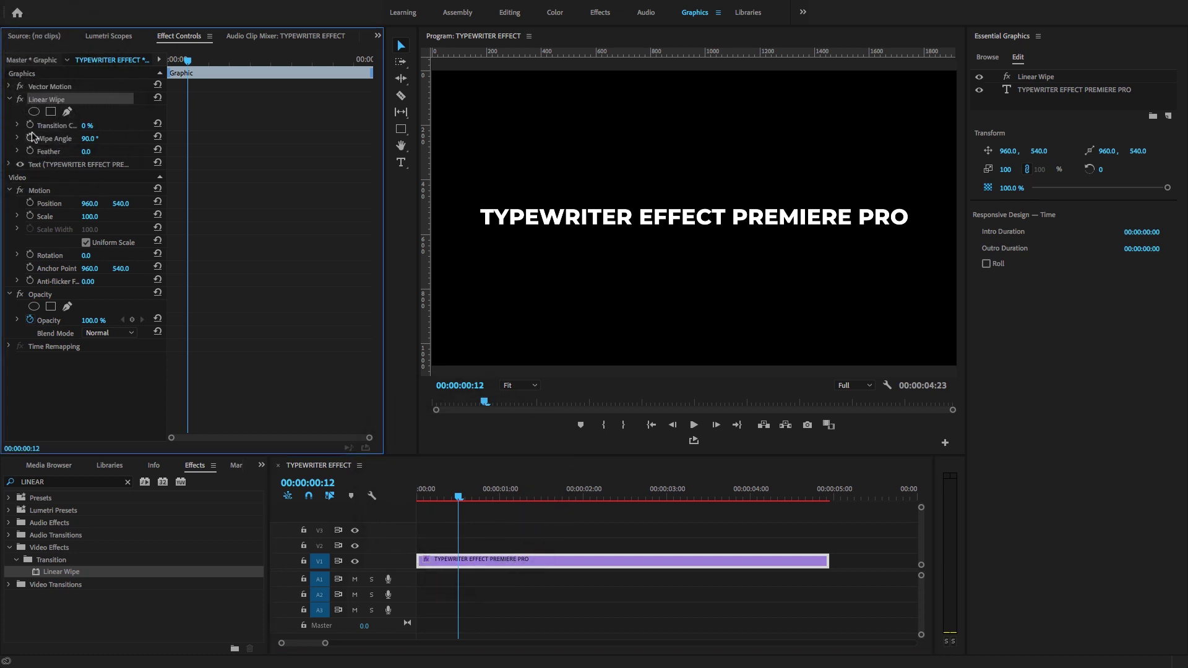
{"action": "left_click_drag", "start_coordinate": [167, 143], "coordinate": [274, 130]}
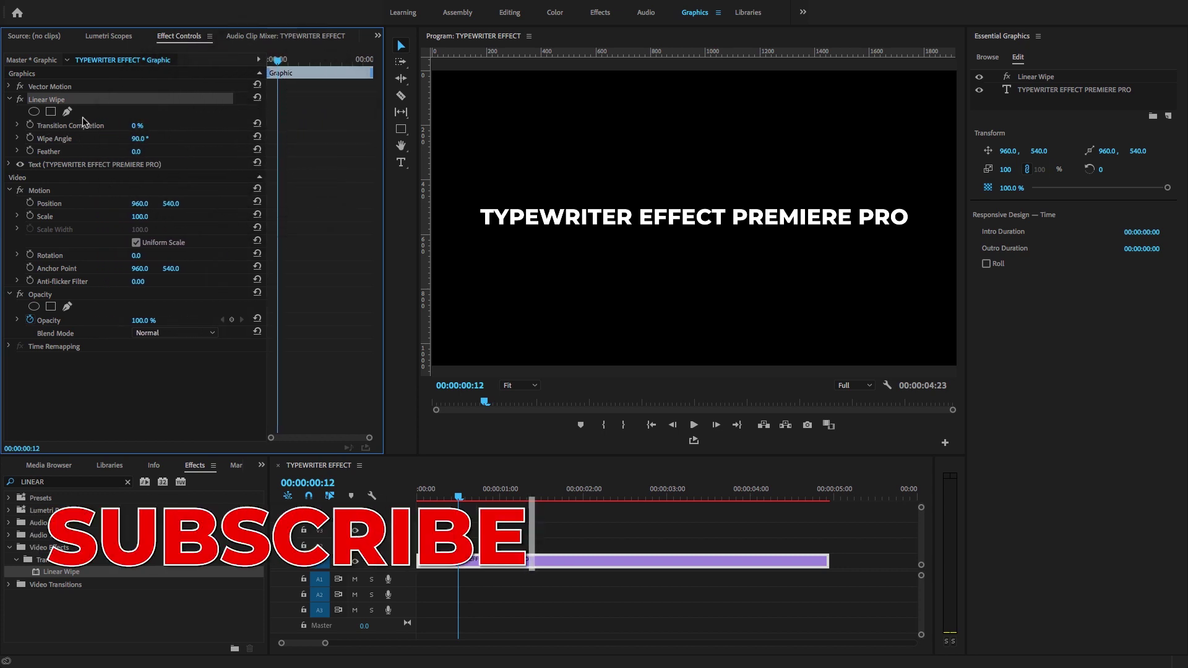
{"action": "left_click_drag", "start_coordinate": [137, 125], "coordinate": [199, 125]}
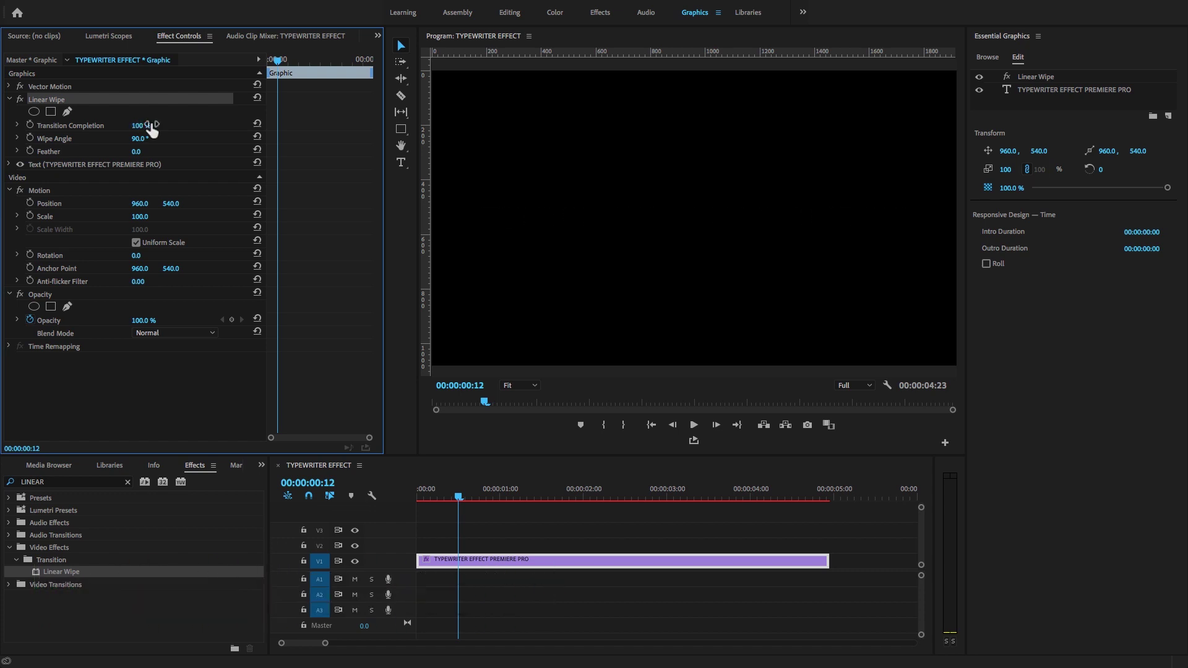
Keyframe Transition Completion at 100% at 12 frames and 0% at 00:00:01:23
{"action": "left_click", "coordinate": [29, 125]}
{"action": "left_click_drag", "start_coordinate": [388, 416], "coordinate": [421, 411]}
{"action": "left_click_drag", "start_coordinate": [268, 407], "coordinate": [239, 402]}
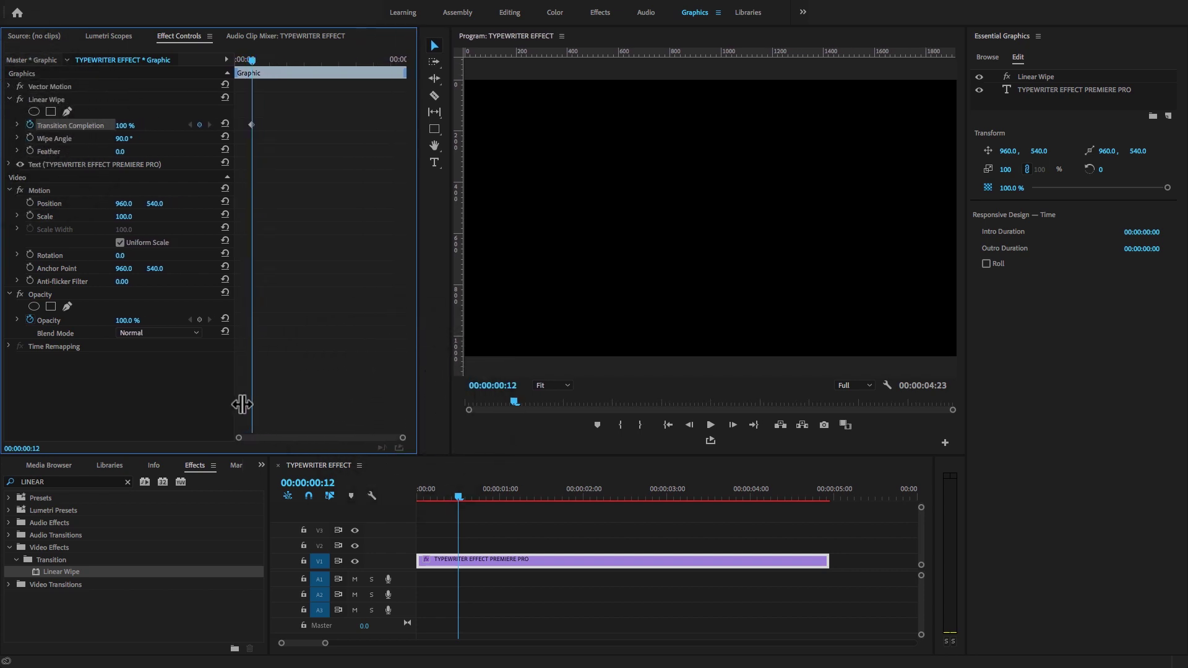
{"action": "left_click_drag", "start_coordinate": [458, 496], "coordinate": [579, 497]}
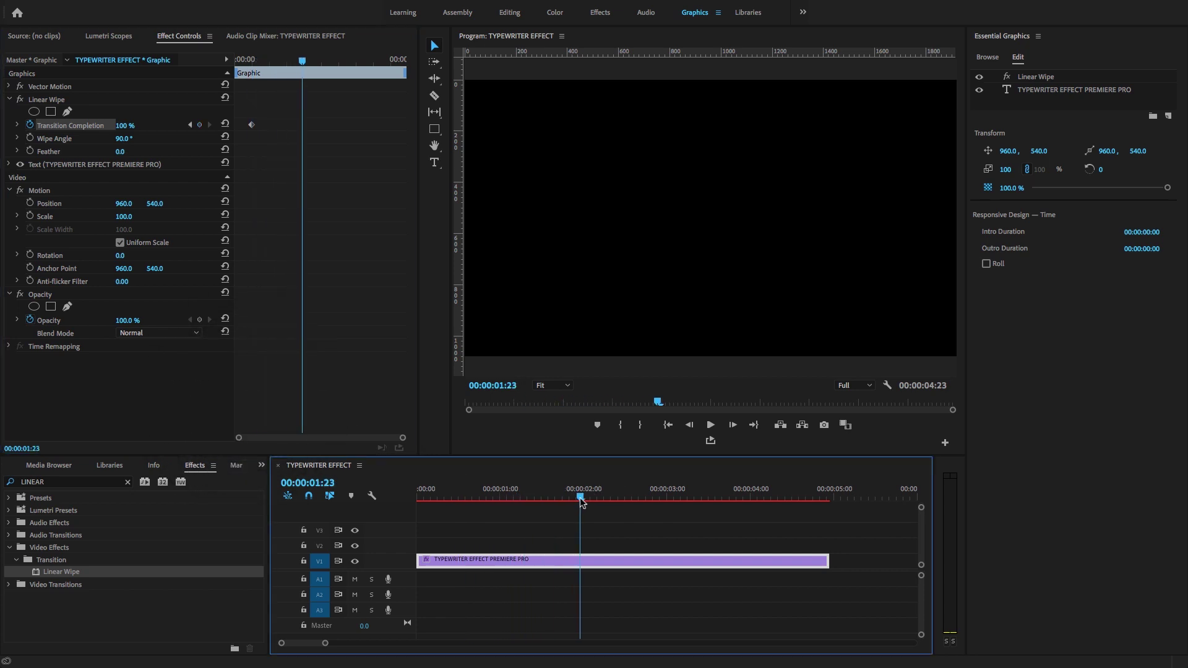
{"action": "left_click", "coordinate": [128, 131]}
{"action": "left_click_drag", "start_coordinate": [124, 126], "coordinate": [64, 126]}
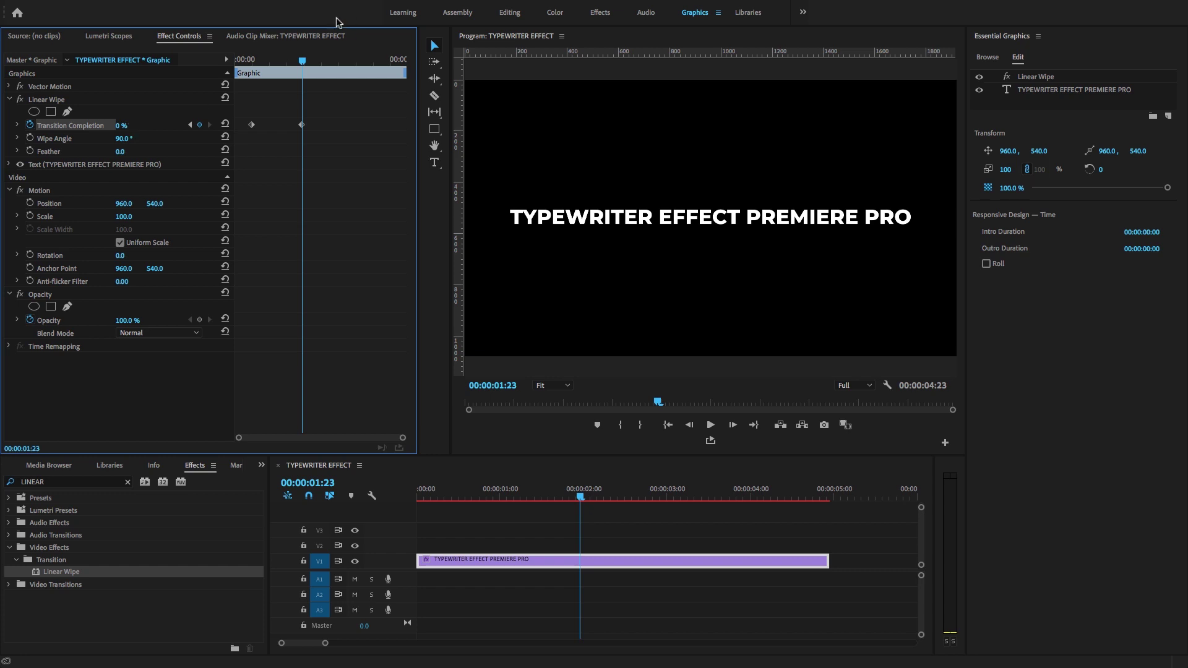
{"action": "mouse_move", "coordinate": [246, 71]}
{"action": "left_mouse_down"}
{"action": "mouse_move", "coordinate": [300, 74]}
{"action": "mouse_move", "coordinate": [251, 74]}
{"action": "mouse_move", "coordinate": [300, 74]}
{"action": "mouse_move", "coordinate": [251, 96]}
{"action": "mouse_move", "coordinate": [303, 102]}
{"action": "mouse_move", "coordinate": [252, 91]}
{"action": "left_mouse_up"}
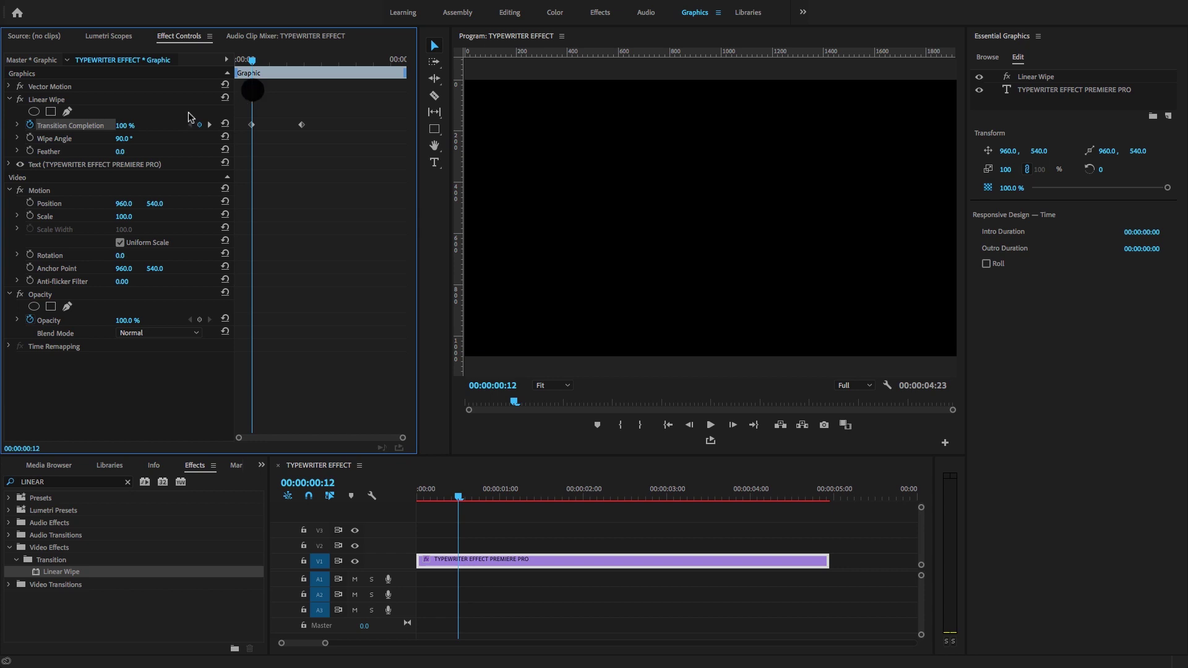
Set Linear Wipe's angle to -90° and play back the left-to-right typing reveal
{"action": "left_click", "coordinate": [58, 143]}
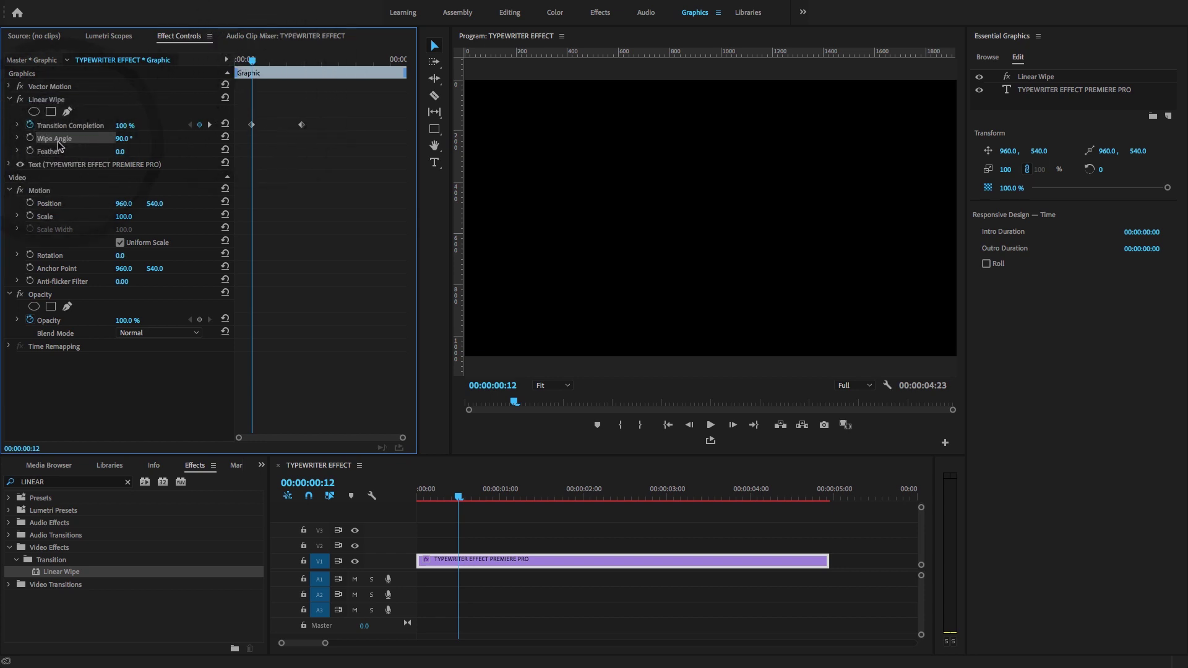
{"action": "left_click", "coordinate": [126, 138]}
{"action": "key", "text": "Return"}
{"action": "mouse_move", "coordinate": [250, 63]}
{"action": "left_mouse_down"}
{"action": "mouse_move", "coordinate": [281, 64]}
{"action": "mouse_move", "coordinate": [249, 64]}
{"action": "left_mouse_up"}
{"action": "key", "text": "space"}
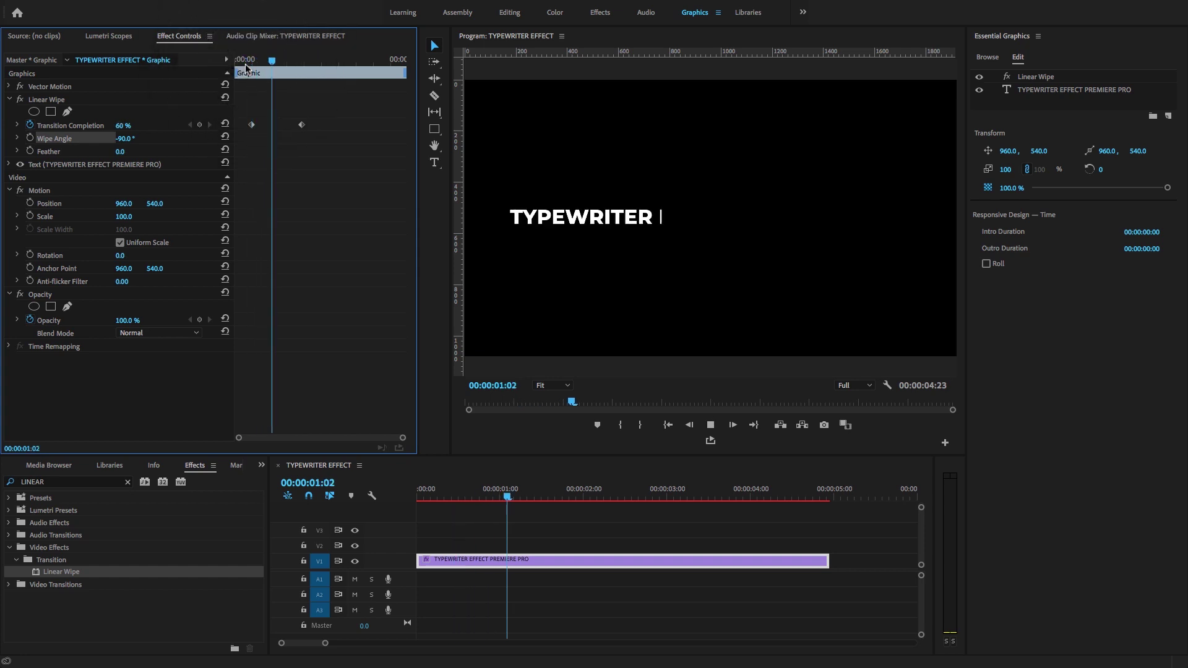
{"action": "key", "text": "space"}
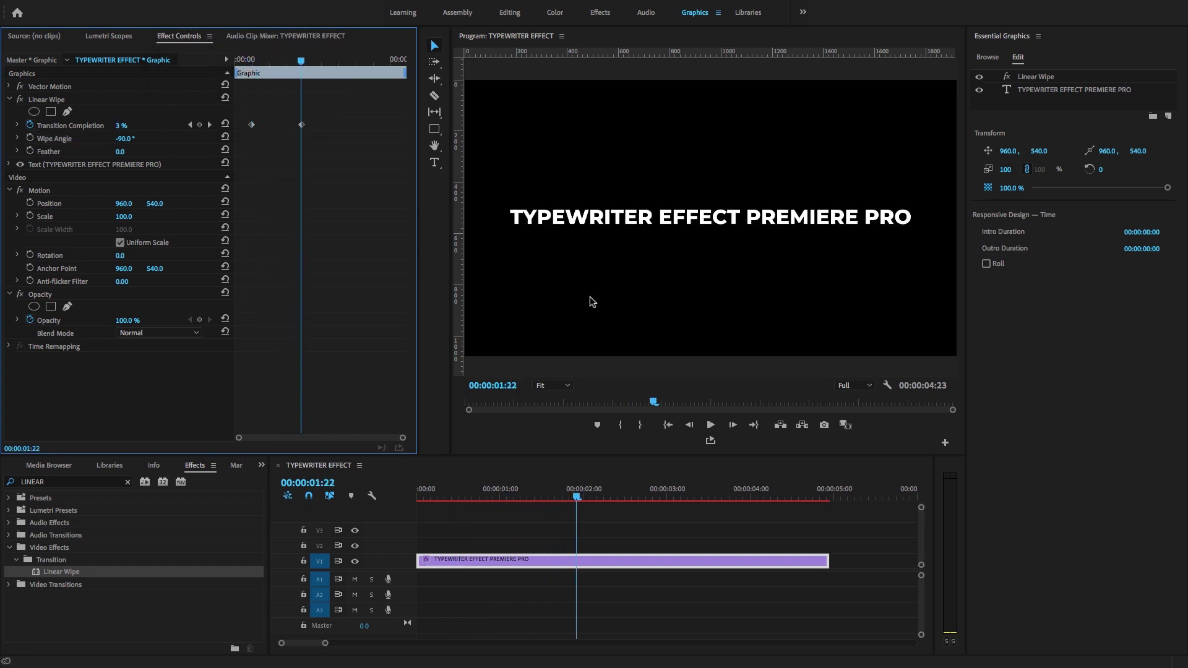
{"action": "left_click", "coordinate": [435, 132]}
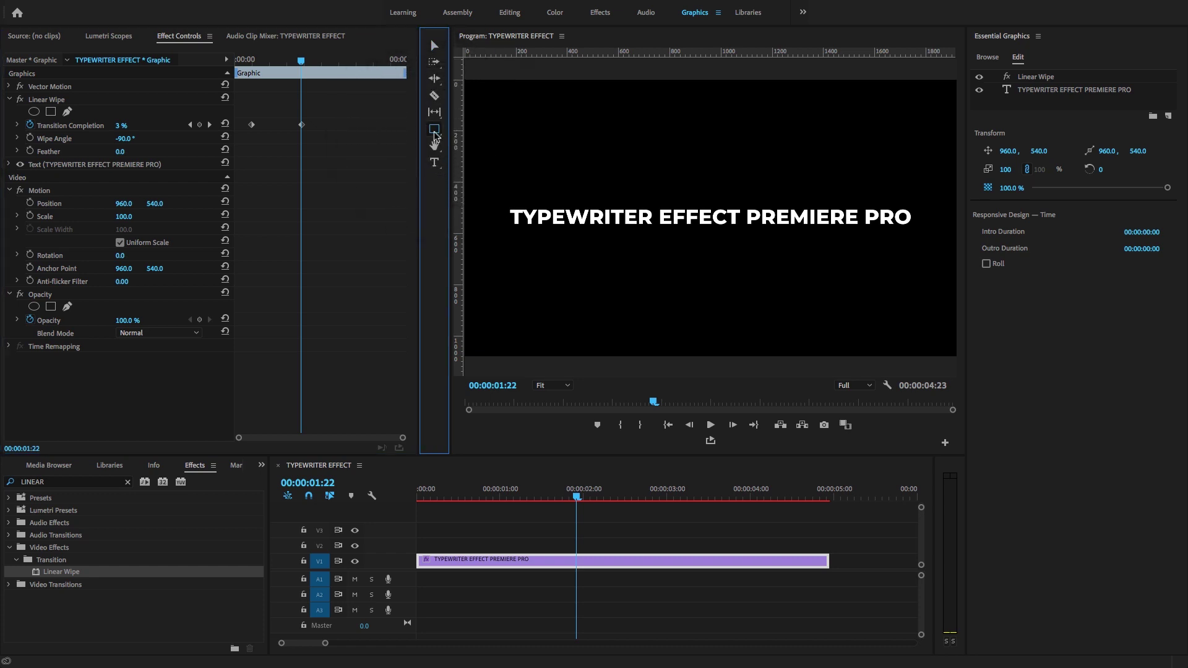
Draw a thin vertical bar and place it against the title's first letter at 75% view
{"action": "left_click_drag", "start_coordinate": [495, 198], "coordinate": [499, 233]}
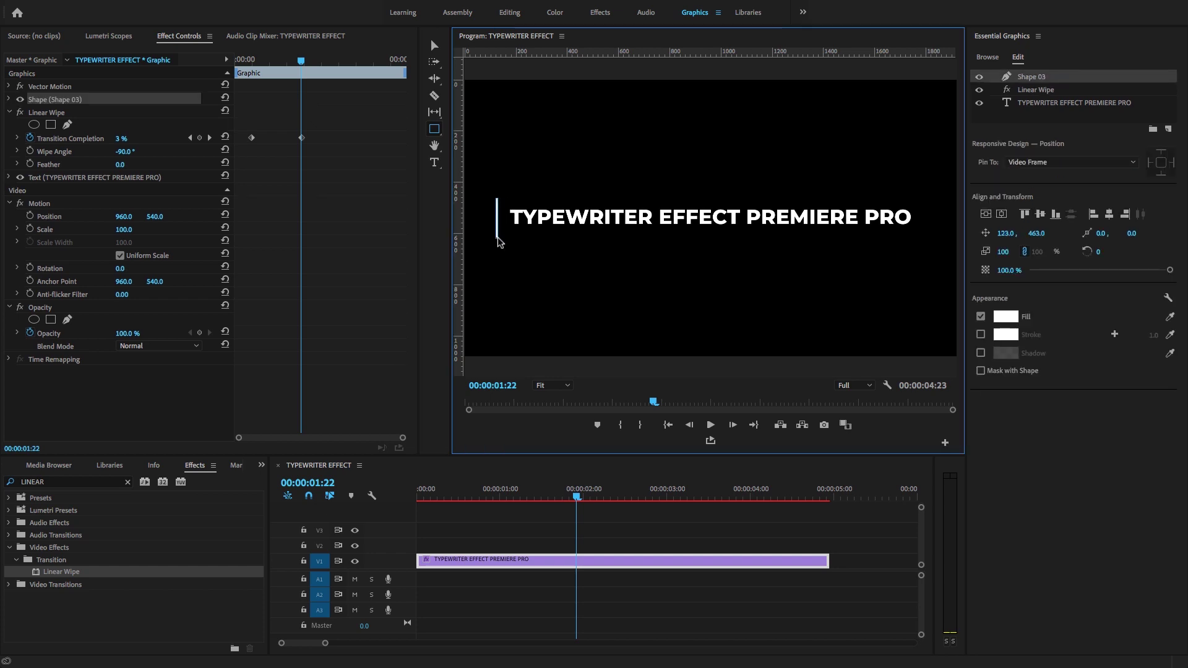
{"action": "left_click", "coordinate": [435, 45]}
{"action": "left_click", "coordinate": [551, 385]}
{"action": "left_click", "coordinate": [552, 455]}
{"action": "left_click_drag", "start_coordinate": [606, 373], "coordinate": [495, 371]}
{"action": "left_click_drag", "start_coordinate": [546, 210], "coordinate": [562, 199]}
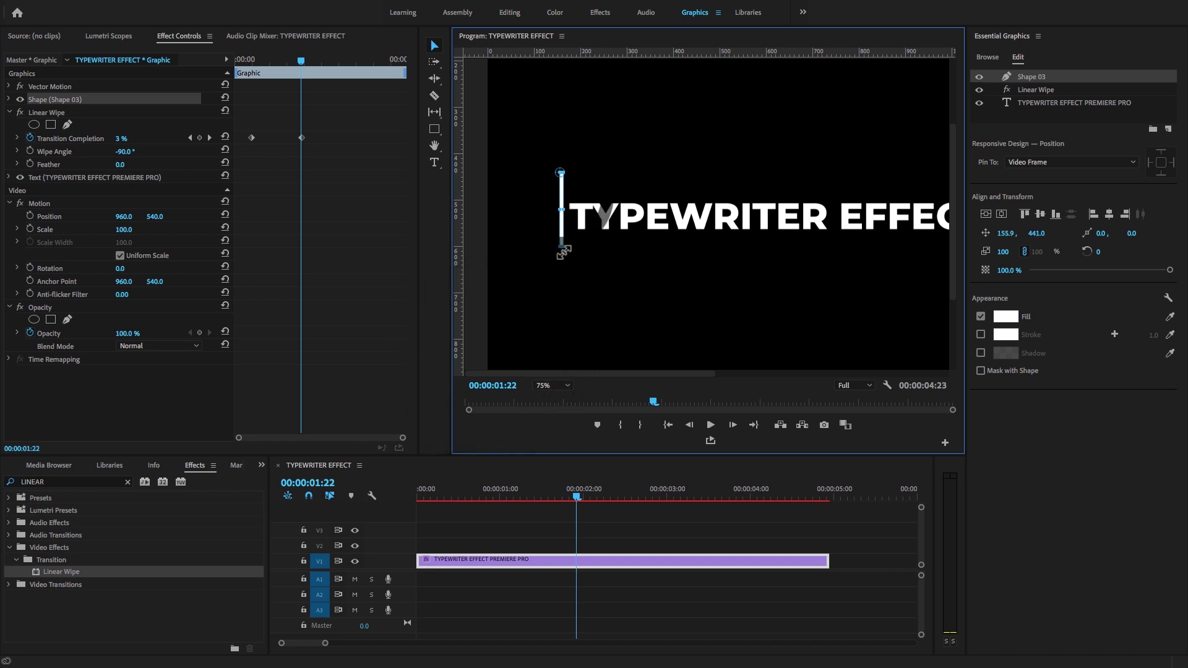
{"action": "left_click", "coordinate": [9, 99]}
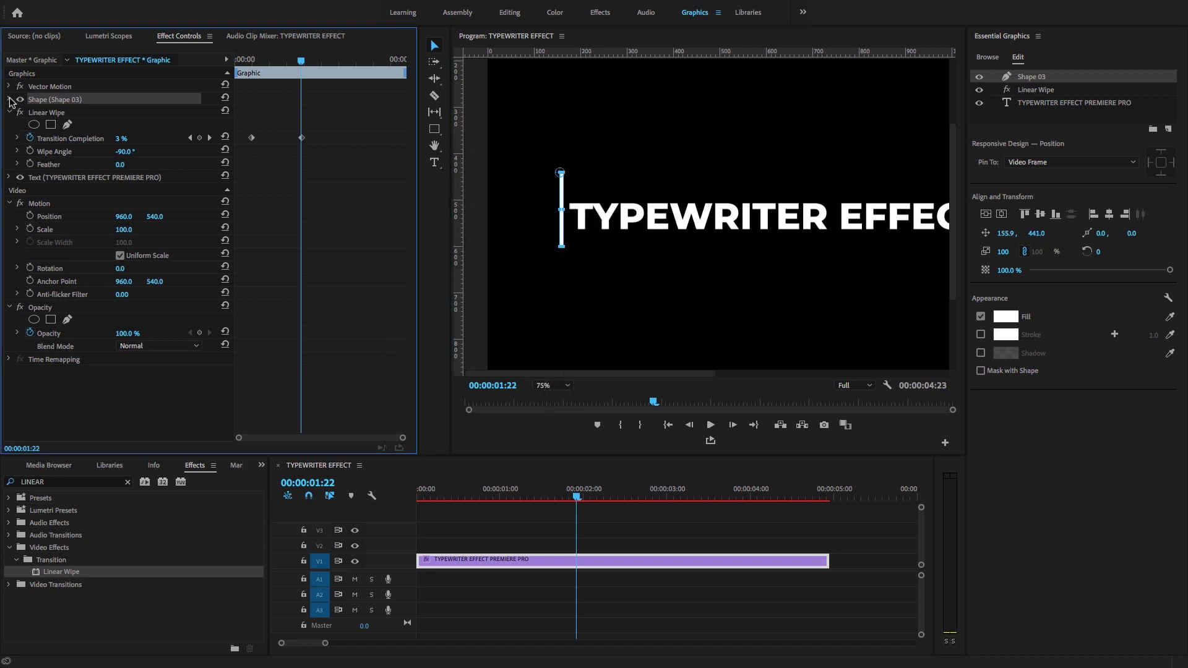
Rename the bar shape layer to CURSUR
{"action": "double_click", "coordinate": [1031, 77]}
{"action": "type", "text": "CURSUR"}
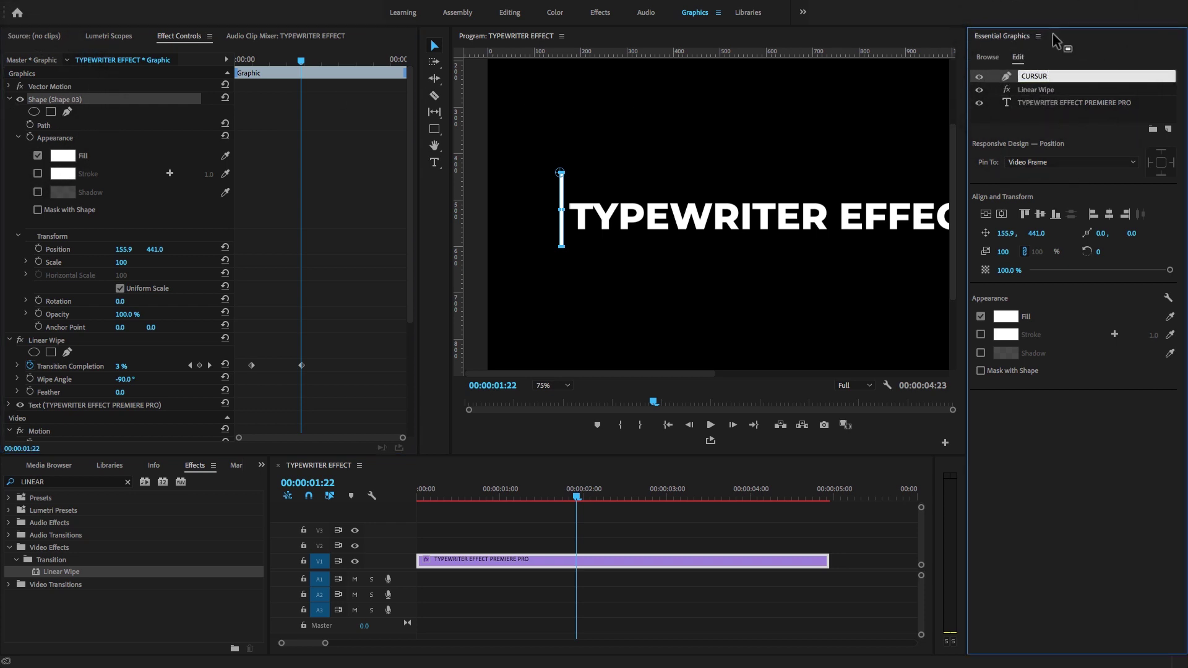
{"action": "key", "text": "Return"}
Turn off Uniform Scale and resize the bar to 60% vertical, 55% horizontal
{"action": "left_click", "coordinate": [123, 289]}
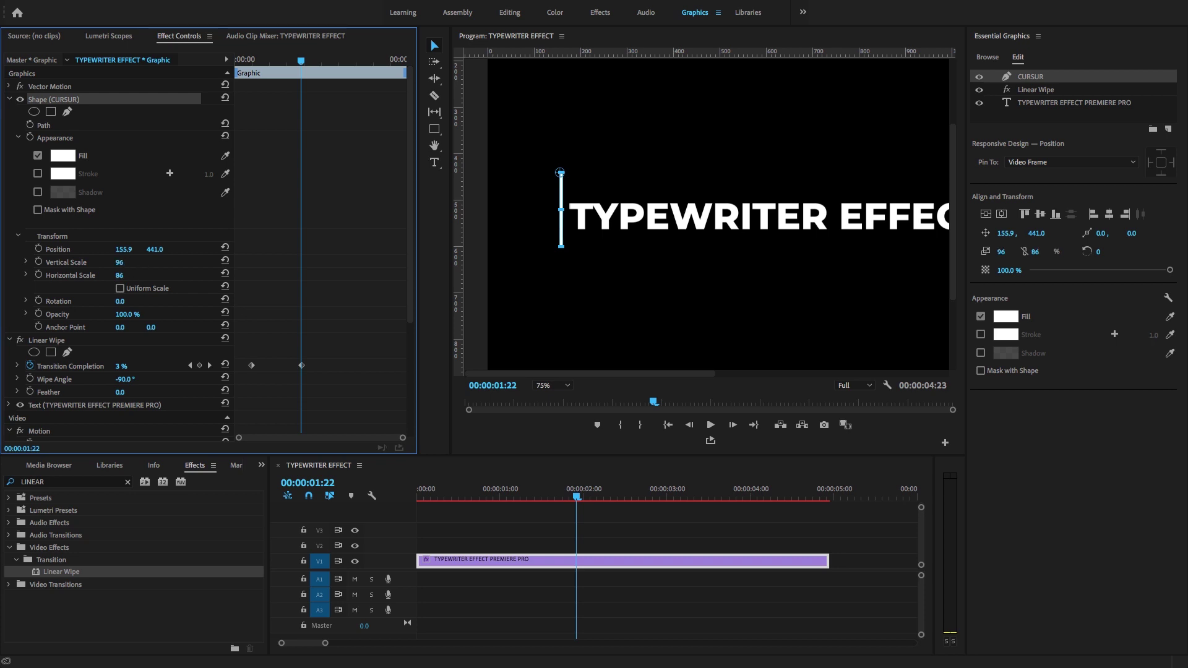
{"action": "left_click_drag", "start_coordinate": [120, 262], "coordinate": [158, 254]}
{"action": "left_click_drag", "start_coordinate": [135, 270], "coordinate": [124, 283]}
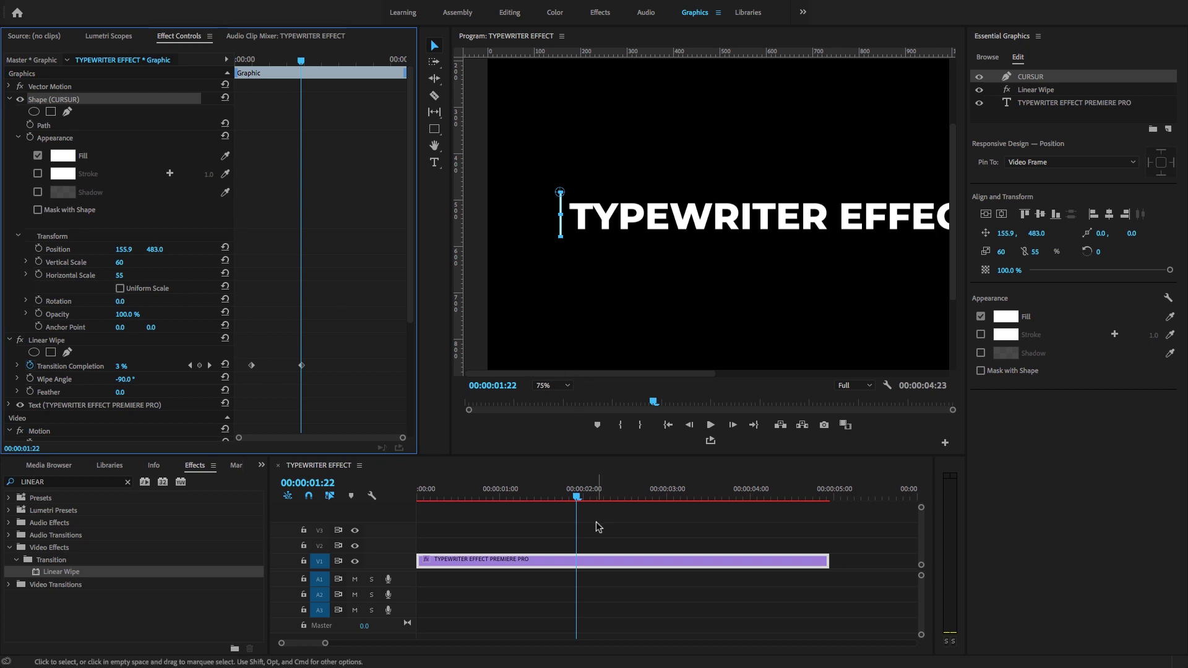
{"action": "left_click", "coordinate": [594, 544]}
{"action": "left_click_drag", "start_coordinate": [559, 499], "coordinate": [532, 499]}
Set the Program view back to Fit and return the playhead to 12 frames
{"action": "left_click", "coordinate": [552, 384]}
{"action": "left_click", "coordinate": [555, 395]}
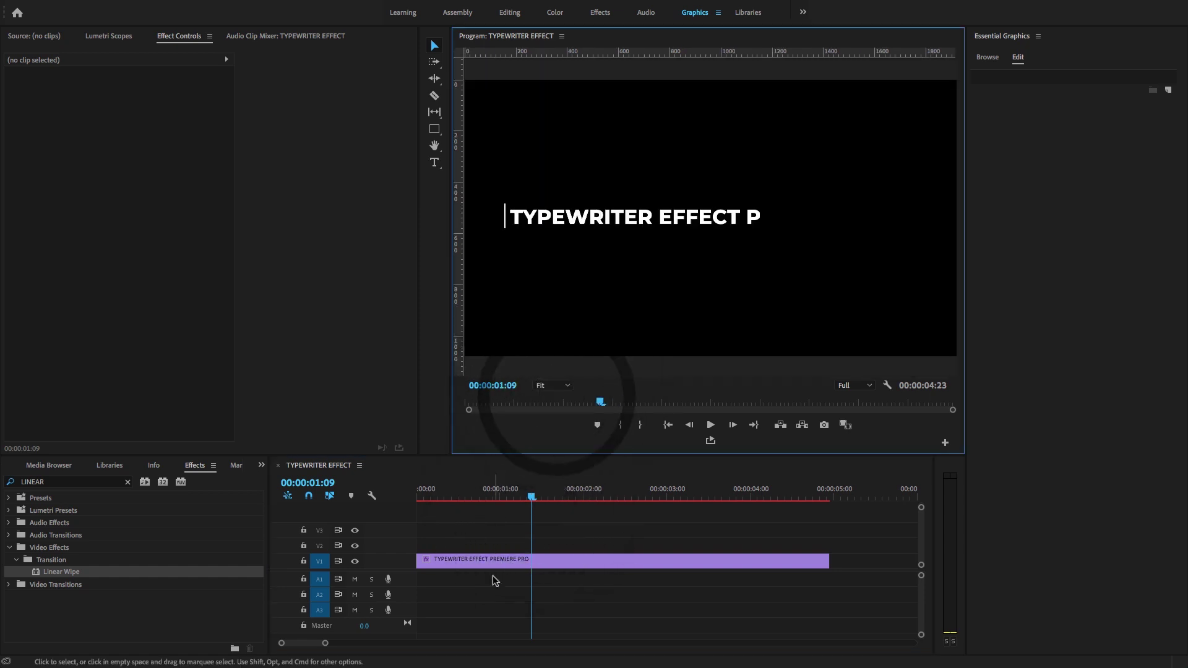
{"action": "left_click", "coordinate": [558, 499]}
{"action": "mouse_move", "coordinate": [574, 517]}
{"action": "left_mouse_down"}
{"action": "mouse_move", "coordinate": [605, 517]}
{"action": "mouse_move", "coordinate": [570, 524]}
{"action": "left_mouse_up"}
{"action": "left_click", "coordinate": [572, 563]}
{"action": "left_click_drag", "start_coordinate": [294, 65], "coordinate": [247, 73]}
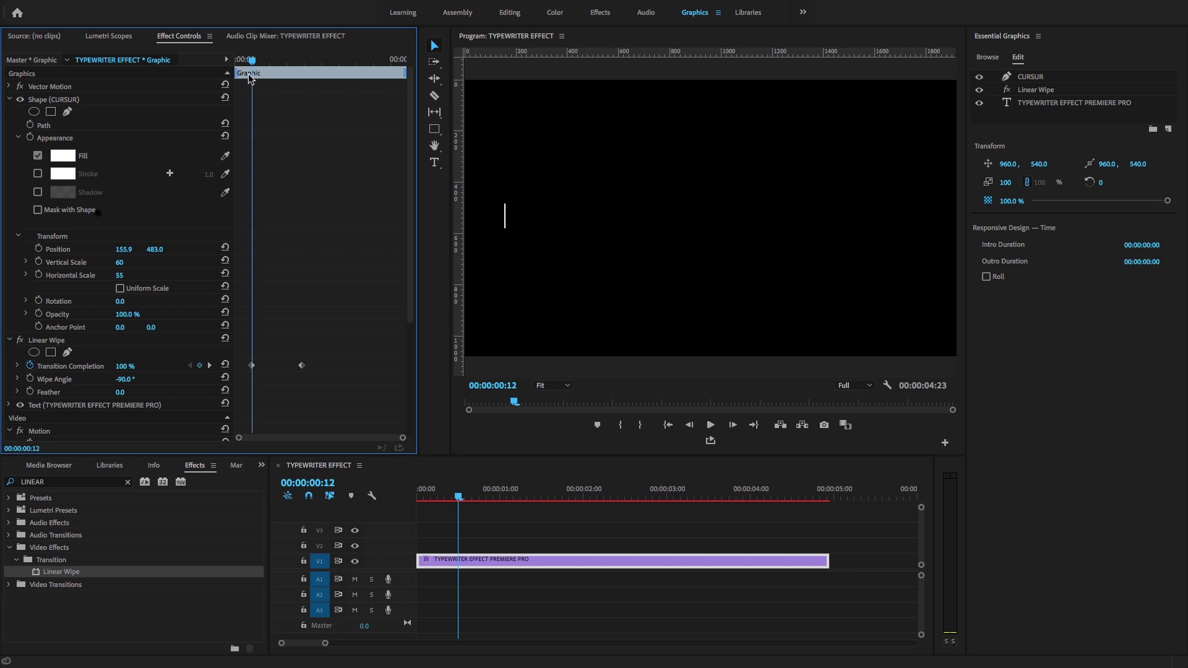
Keyframe the cursor's Position from 155.9 at 12 frames to 1746.9 at 1:23
{"action": "left_click", "coordinate": [39, 248]}
{"action": "left_click_drag", "start_coordinate": [252, 64], "coordinate": [301, 73]}
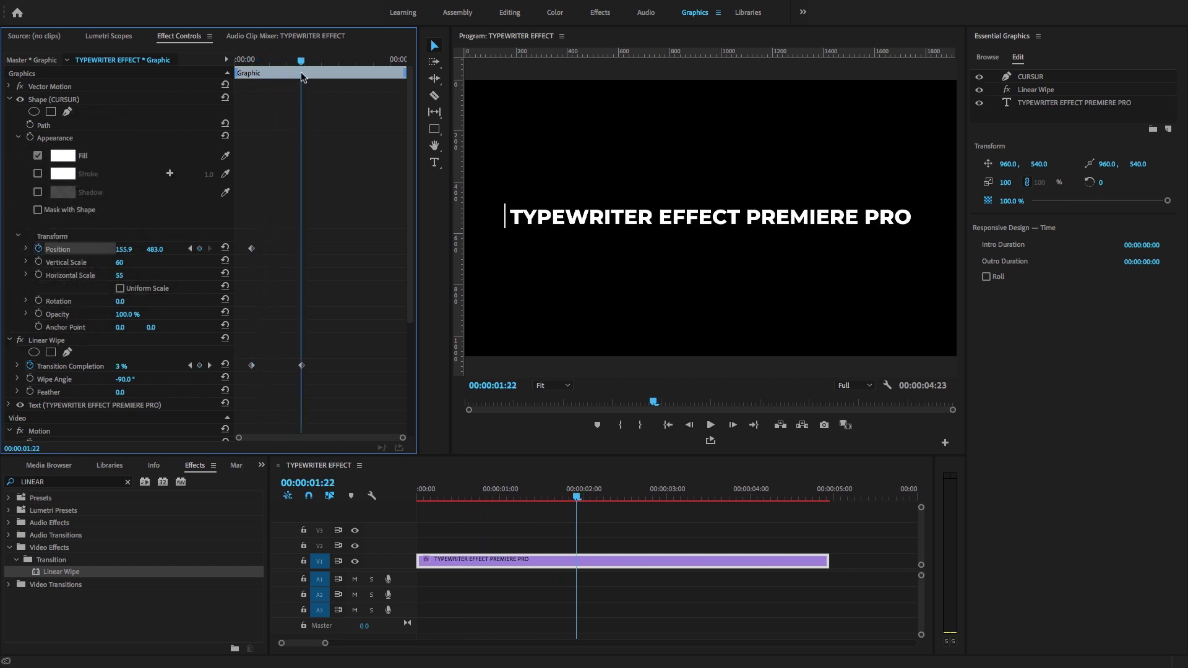
{"action": "left_click_drag", "start_coordinate": [124, 248], "coordinate": [178, 249]}
{"action": "left_click_drag", "start_coordinate": [246, 65], "coordinate": [274, 76]}
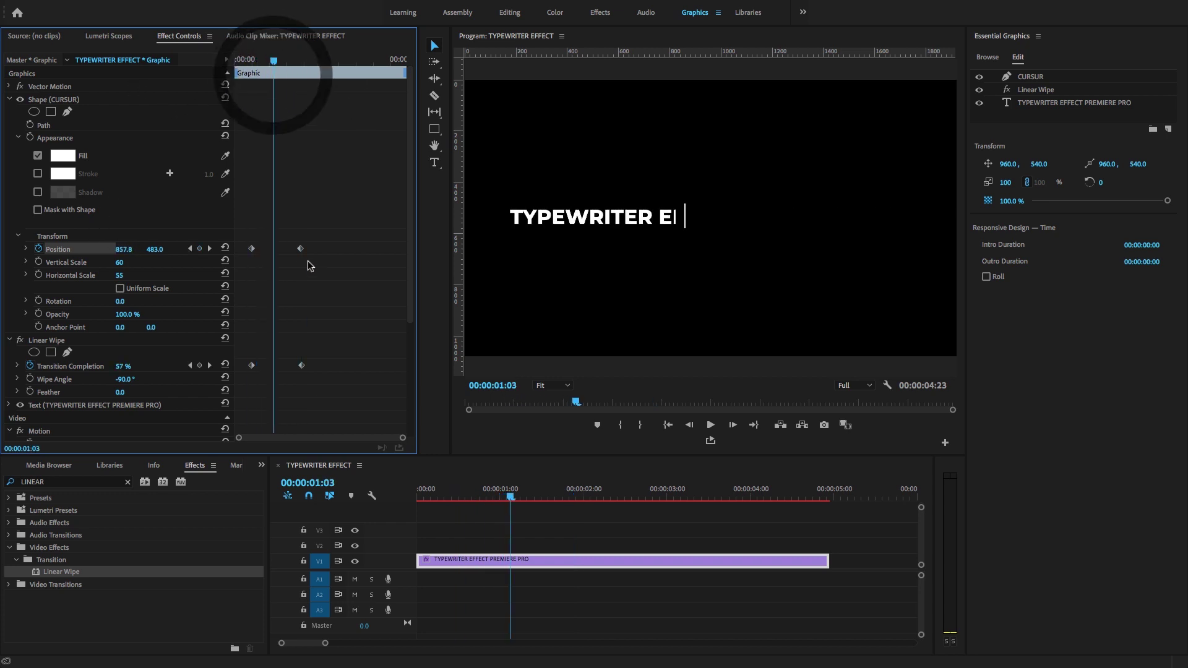
Retime the cursor's end Position keyframe so it follows the typed letters
{"action": "left_click_drag", "start_coordinate": [300, 248], "coordinate": [302, 248]}
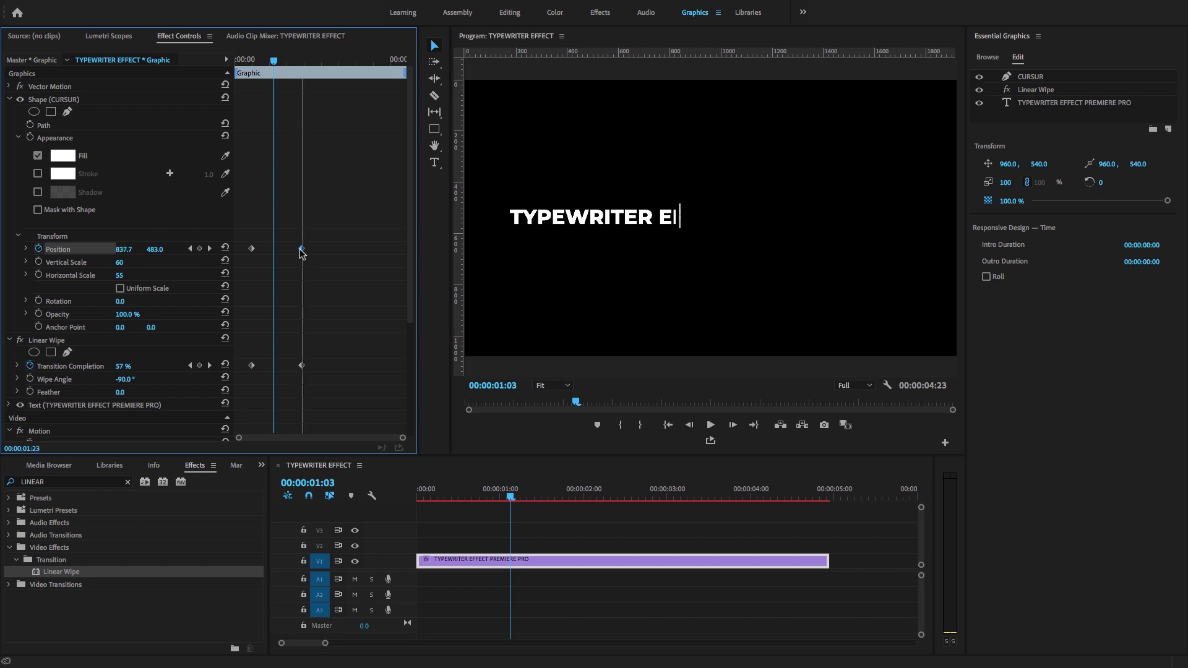
{"action": "left_click_drag", "start_coordinate": [243, 61], "coordinate": [286, 78]}
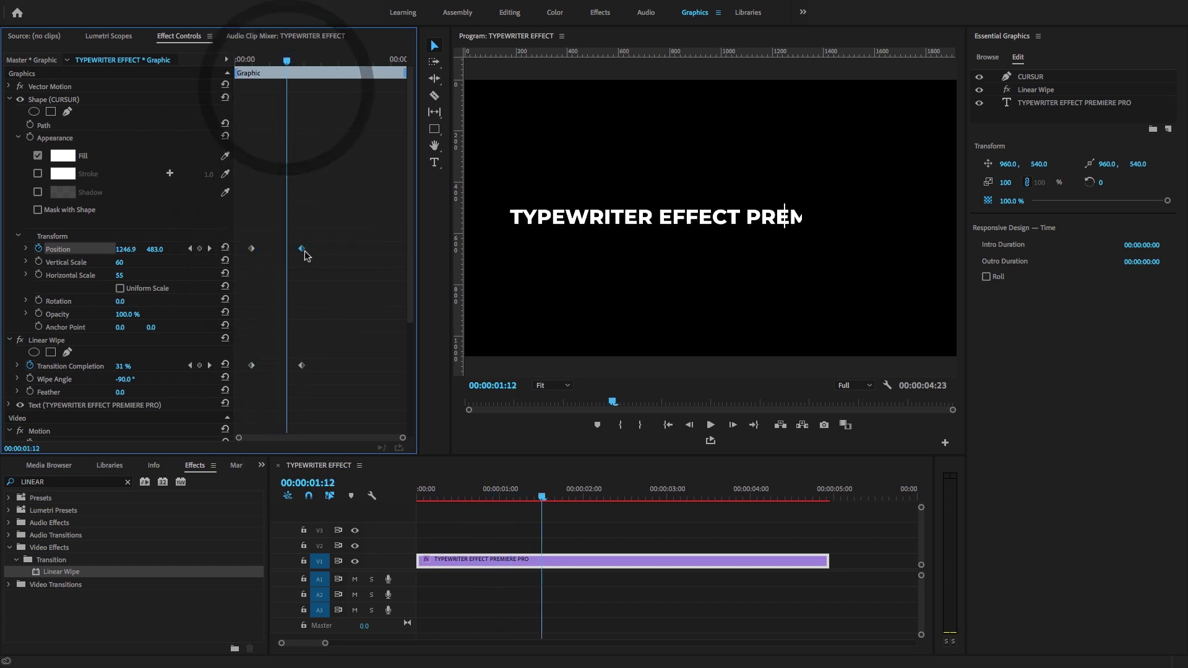
{"action": "left_click_drag", "start_coordinate": [302, 248], "coordinate": [298, 249]}
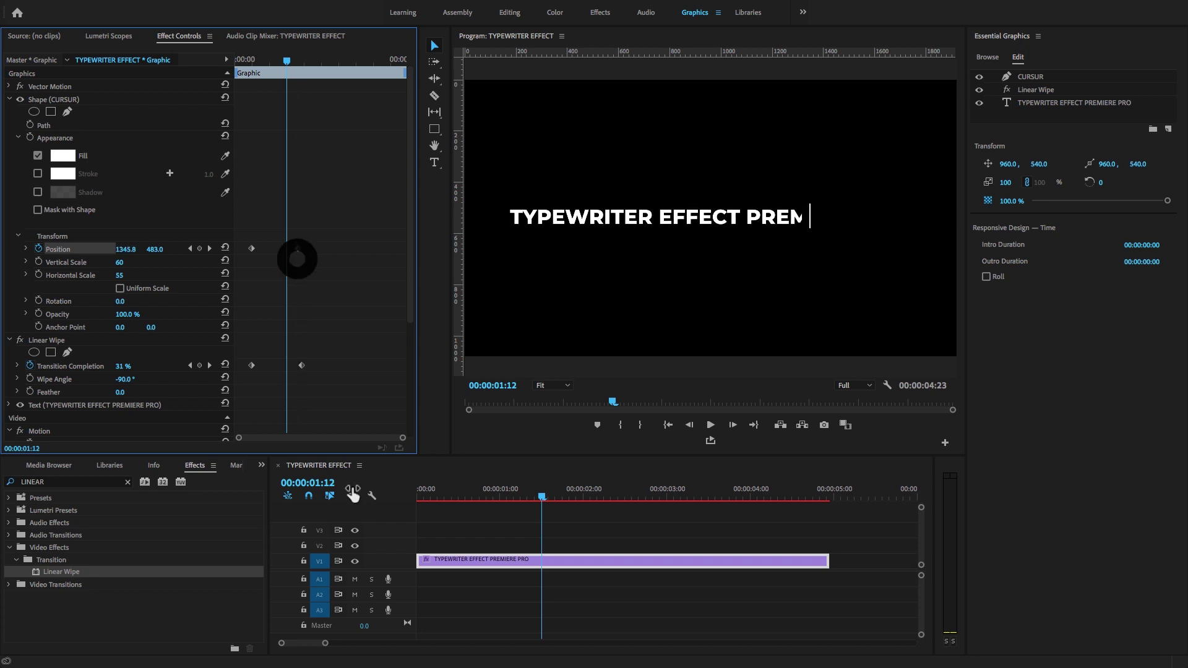
{"action": "left_click_drag", "start_coordinate": [402, 437], "coordinate": [369, 429]}
{"action": "left_click_drag", "start_coordinate": [337, 249], "coordinate": [340, 248]}
{"action": "left_click_drag", "start_coordinate": [258, 58], "coordinate": [318, 76]}
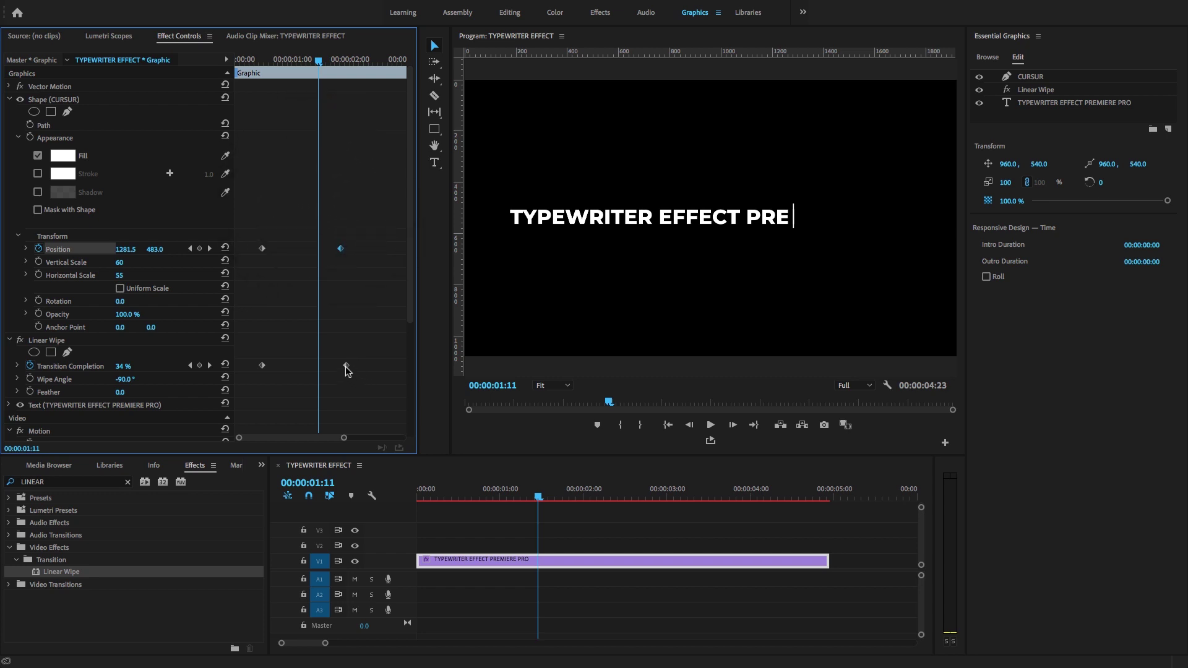
Move the wipe's end keyframe earlier and align the cursor's end keyframe with it
{"action": "left_click_drag", "start_coordinate": [345, 365], "coordinate": [325, 370]}
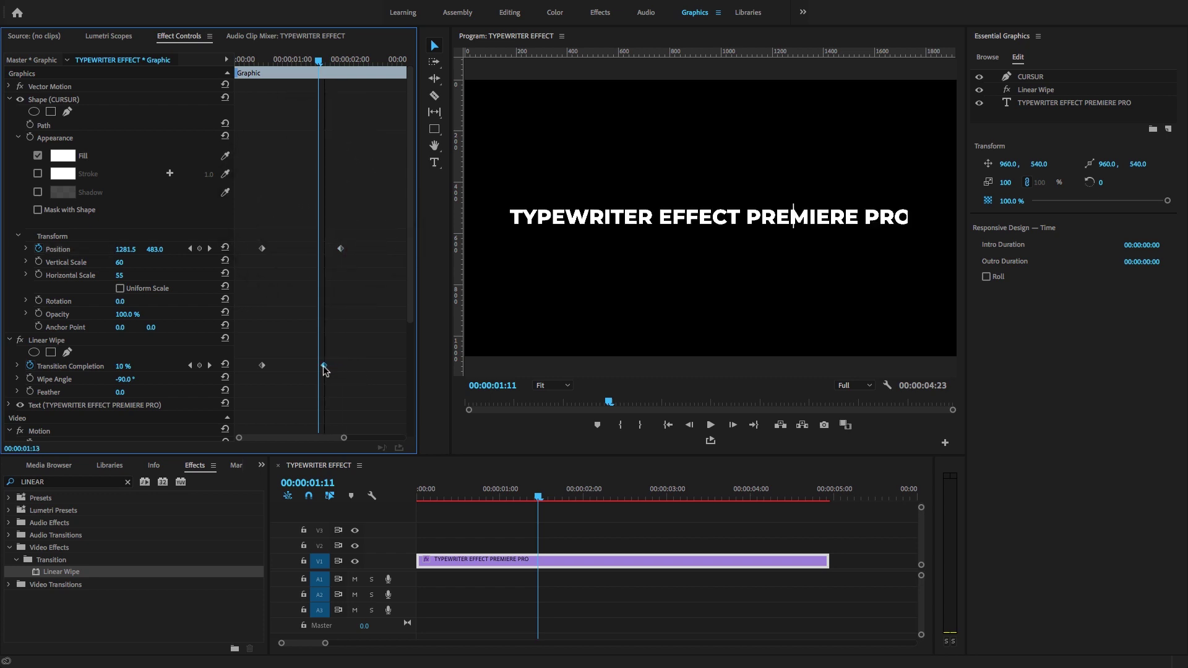
{"action": "left_click_drag", "start_coordinate": [326, 370], "coordinate": [323, 369]}
{"action": "left_click_drag", "start_coordinate": [340, 248], "coordinate": [306, 255]}
{"action": "left_click", "coordinate": [246, 60]}
{"action": "left_click_drag", "start_coordinate": [246, 59], "coordinate": [236, 60]}
Play back the typewriter animation to check the cursor tracks the text
{"action": "key", "text": "space"}
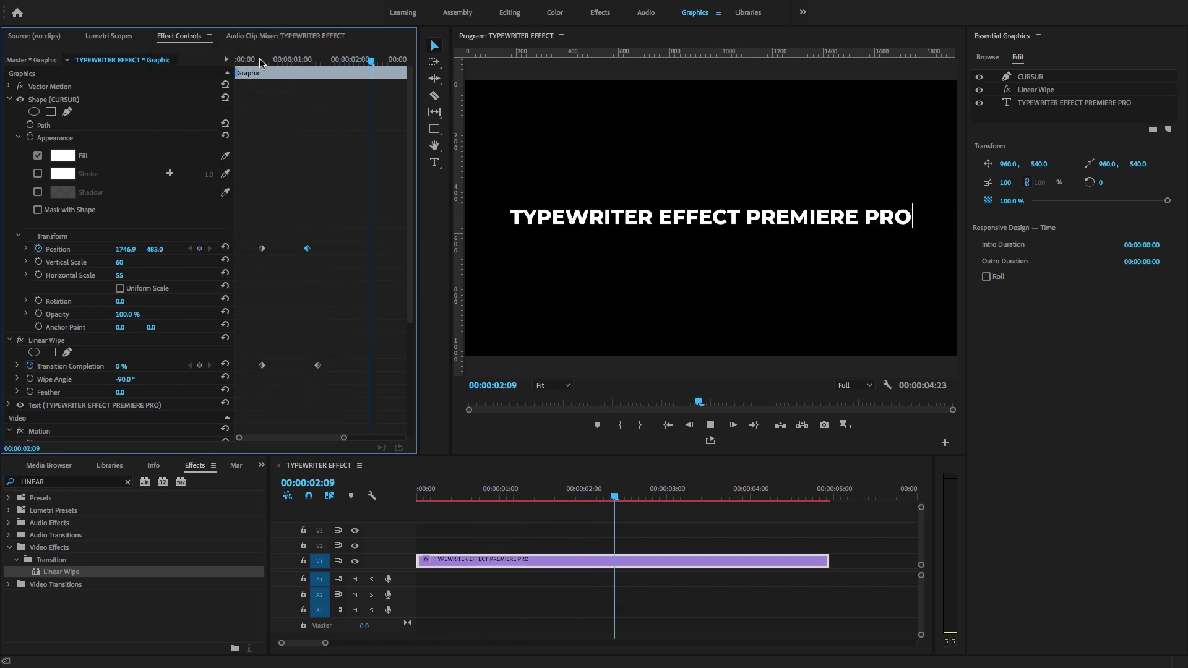
{"action": "left_click_drag", "start_coordinate": [258, 58], "coordinate": [237, 62]}
{"action": "key", "text": "space"}
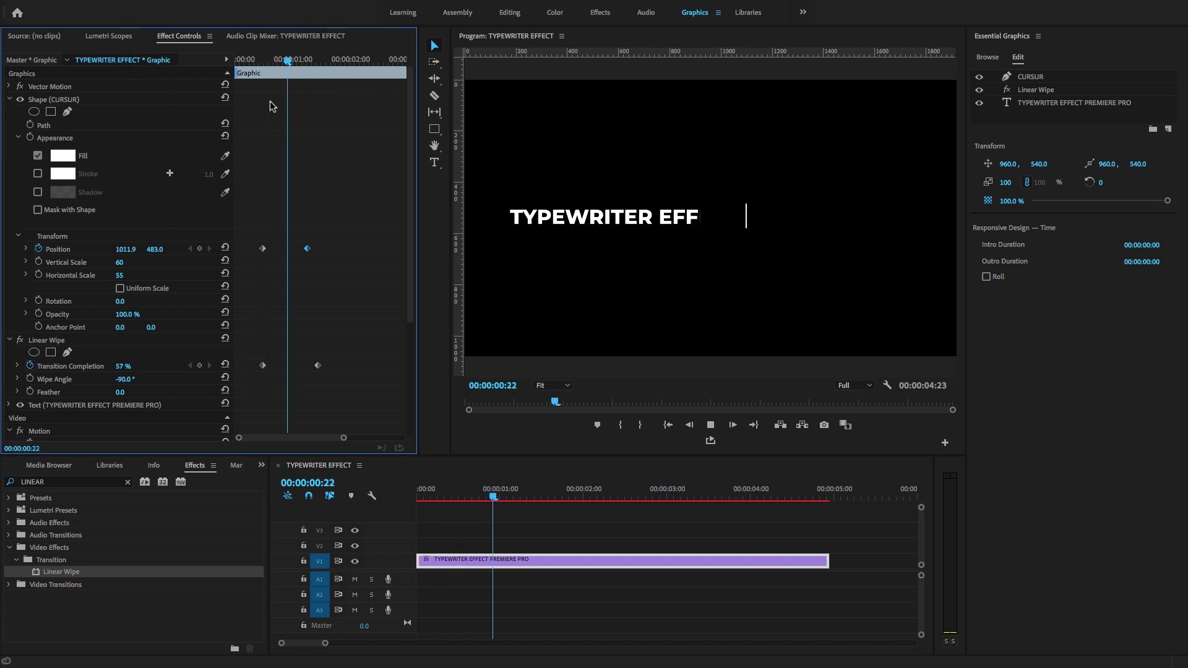
{"action": "left_click_drag", "start_coordinate": [259, 62], "coordinate": [263, 66]}
{"action": "mouse_move", "coordinate": [344, 438]}
{"action": "left_mouse_down"}
{"action": "mouse_move", "coordinate": [296, 438]}
{"action": "mouse_move", "coordinate": [341, 434]}
{"action": "left_mouse_up"}
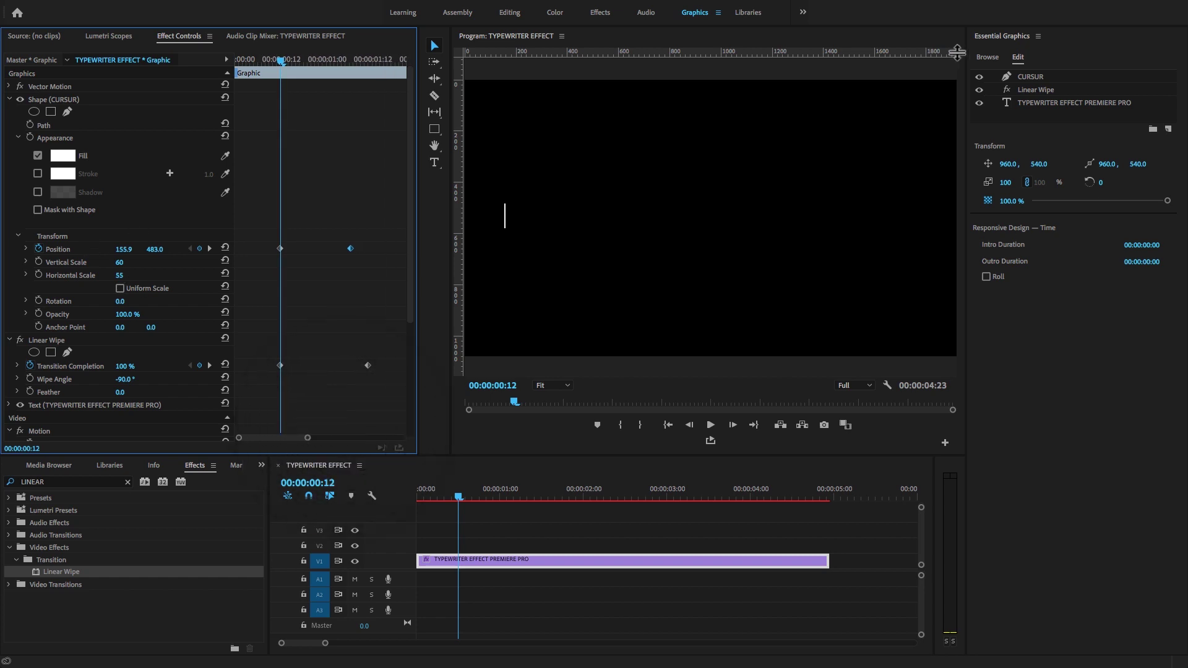
Select CURSUR and keyframe its Opacity at 0% near the clip start
{"action": "left_click", "coordinate": [1027, 77]}
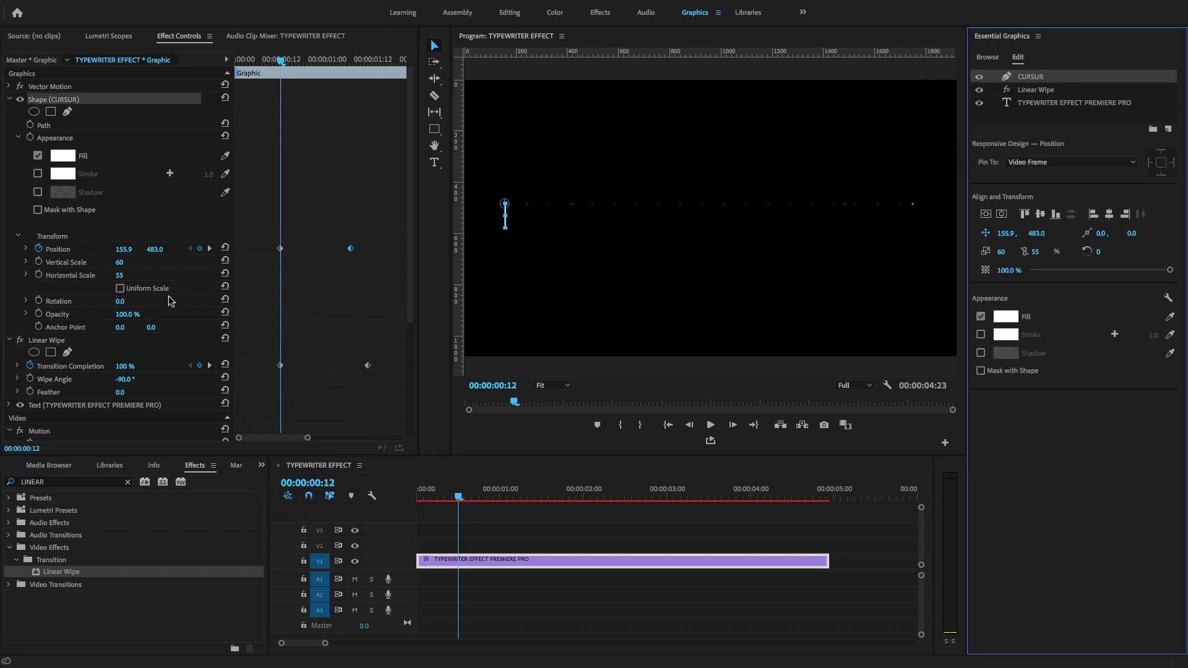
{"action": "left_click", "coordinate": [237, 64]}
{"action": "left_click_drag", "start_coordinate": [240, 63], "coordinate": [242, 63]}
{"action": "left_click_drag", "start_coordinate": [132, 316], "coordinate": [87, 315]}
{"action": "left_click", "coordinate": [39, 314]}
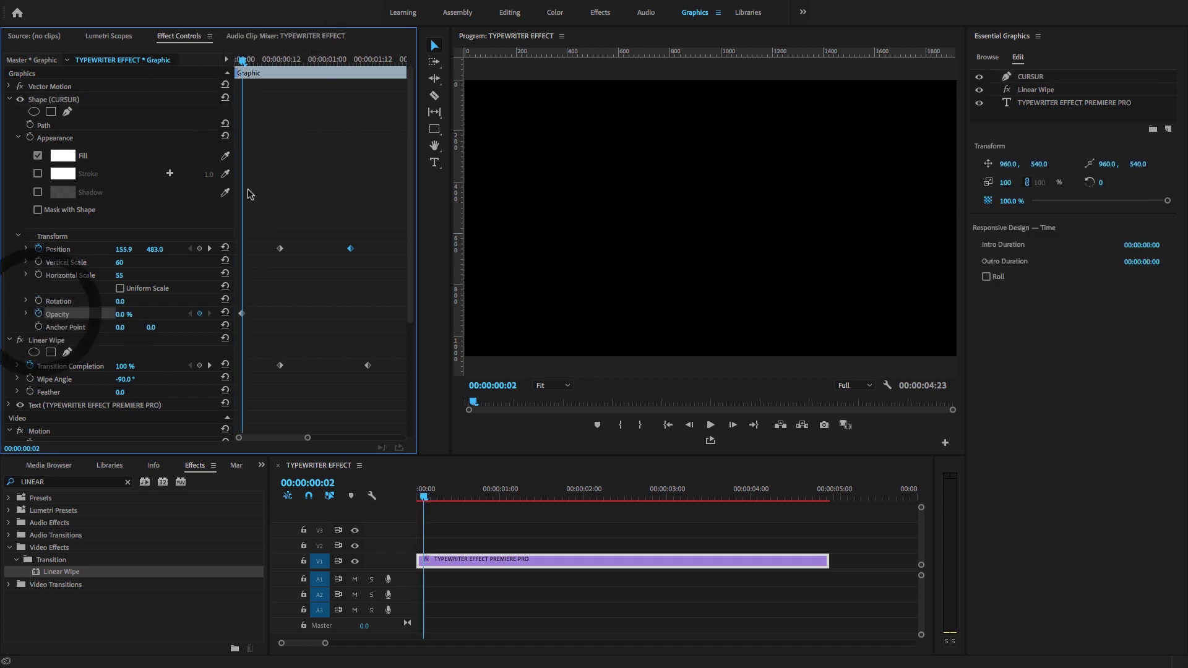
Move the 0% keyframe to the clip start and key 100% opacity two frames later
{"action": "left_click_drag", "start_coordinate": [311, 441], "coordinate": [302, 435]}
{"action": "left_click_drag", "start_coordinate": [242, 316], "coordinate": [237, 313]}
{"action": "left_click_drag", "start_coordinate": [247, 63], "coordinate": [239, 63]}
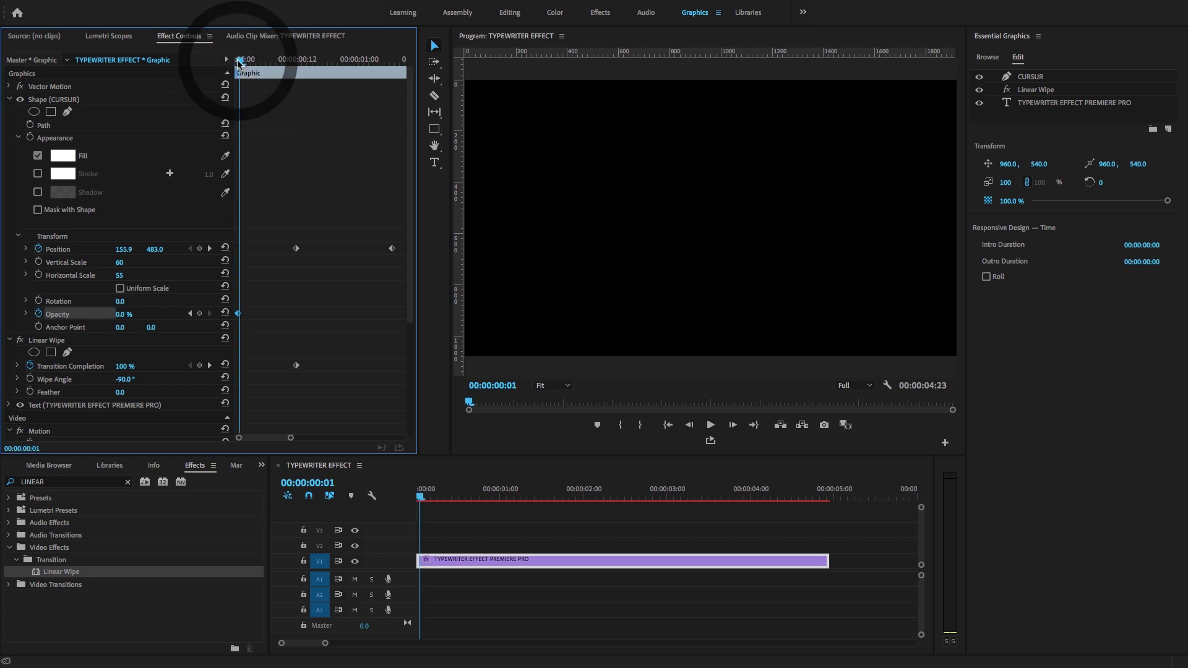
{"action": "key", "text": "Right"}
{"action": "key", "text": "Right"}
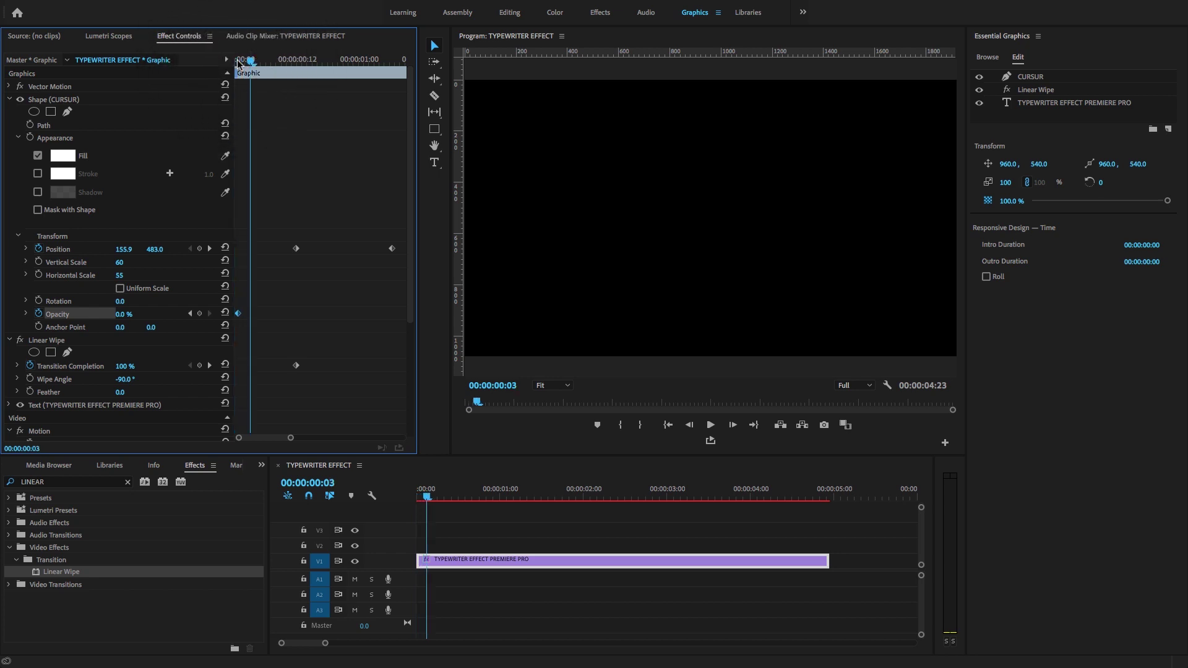
{"action": "left_click_drag", "start_coordinate": [122, 314], "coordinate": [162, 313]}
{"action": "key", "text": "Right"}
{"action": "key", "text": "Right"}
{"action": "key", "text": "Right"}
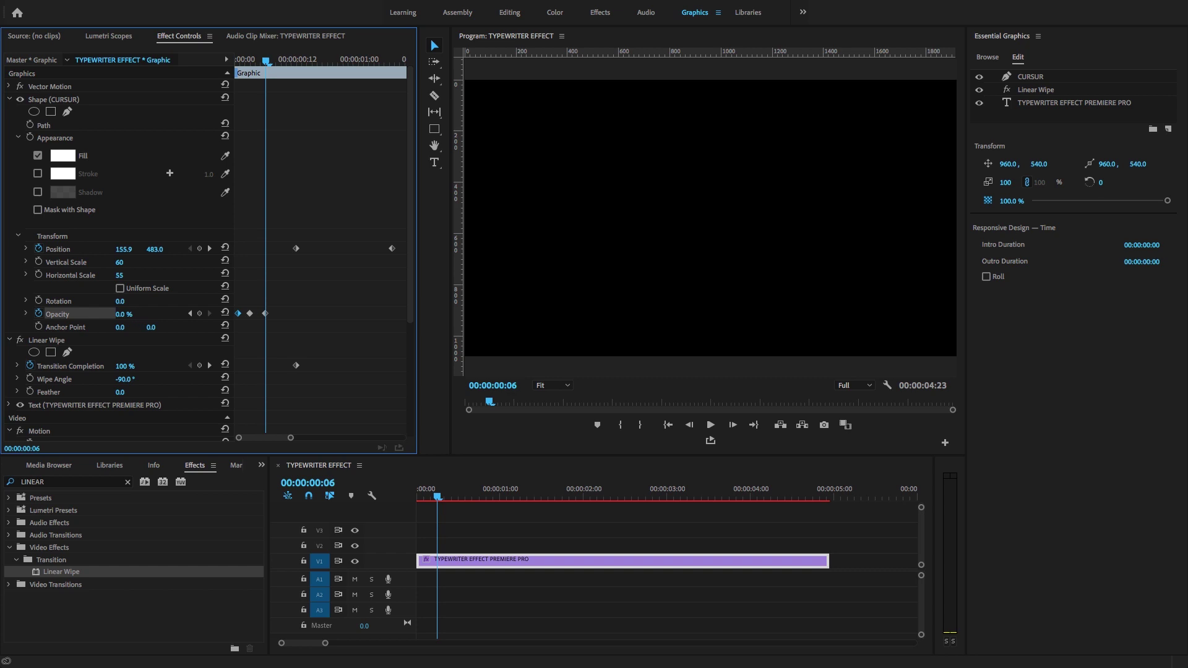
Paste copies of the three opacity keyframes to repeat the blink, undoing an extra paste
{"action": "left_click_drag", "start_coordinate": [225, 296], "coordinate": [266, 314]}
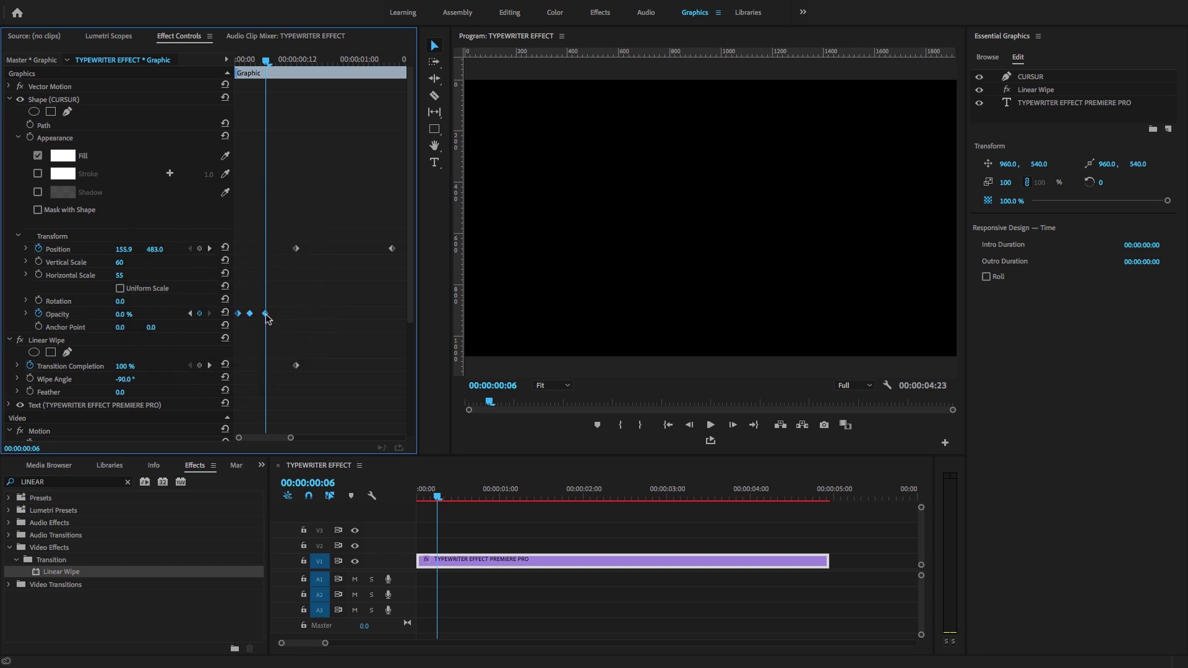
{"action": "key", "text": "ctrl+v"}
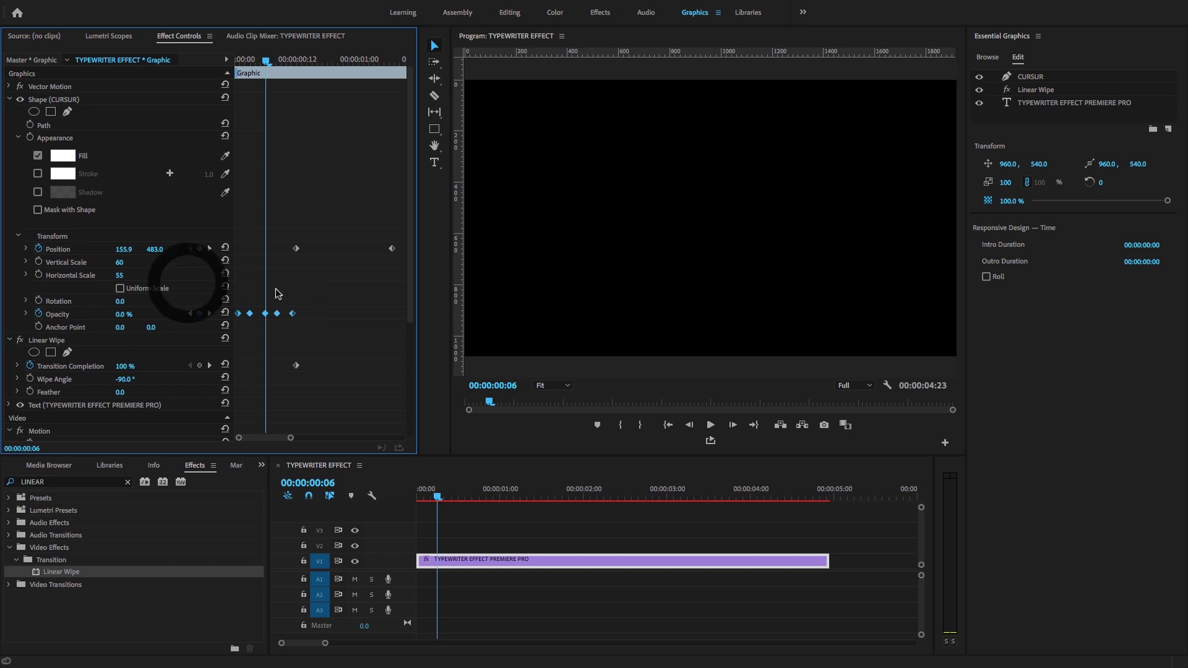
{"action": "left_click_drag", "start_coordinate": [276, 60], "coordinate": [293, 62]}
{"action": "left_click", "coordinate": [294, 62]}
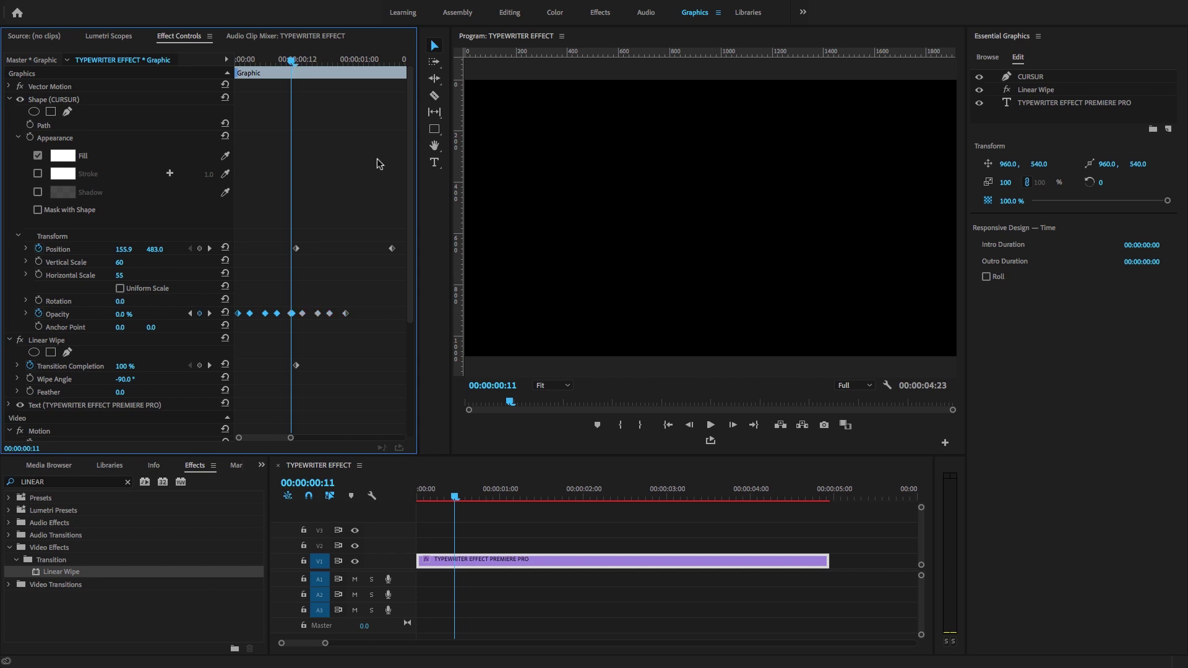
{"action": "key", "text": "ctrl+z"}
{"action": "left_click_drag", "start_coordinate": [292, 60], "coordinate": [297, 62]}
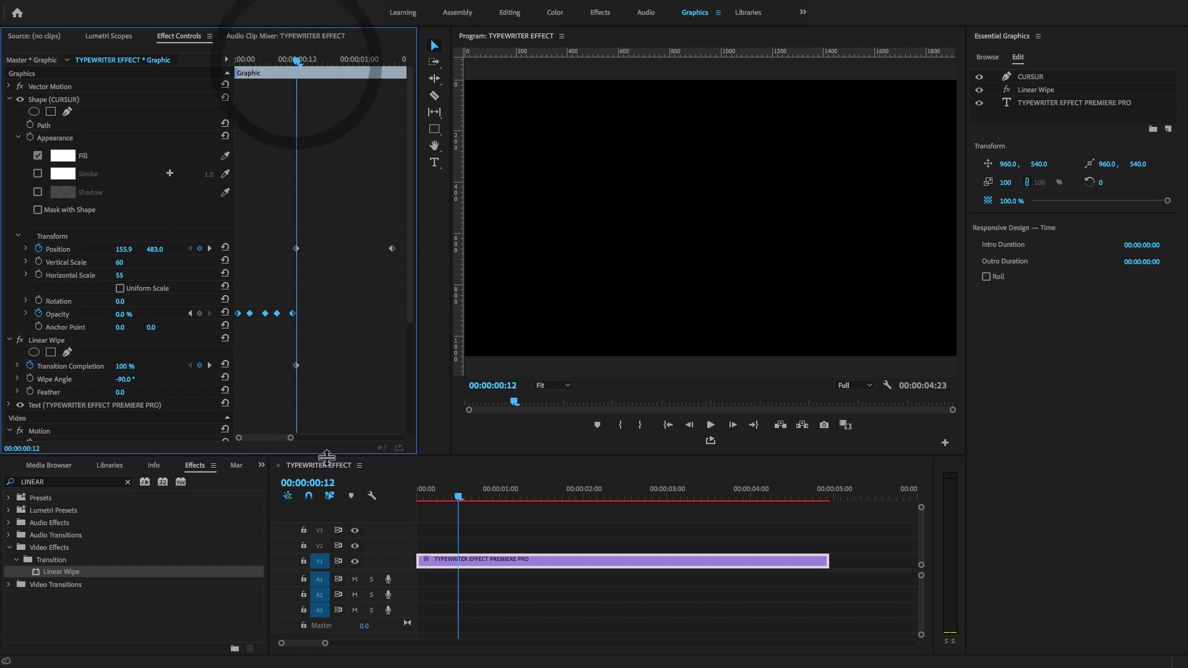
{"action": "left_click_drag", "start_coordinate": [239, 59], "coordinate": [228, 56]}
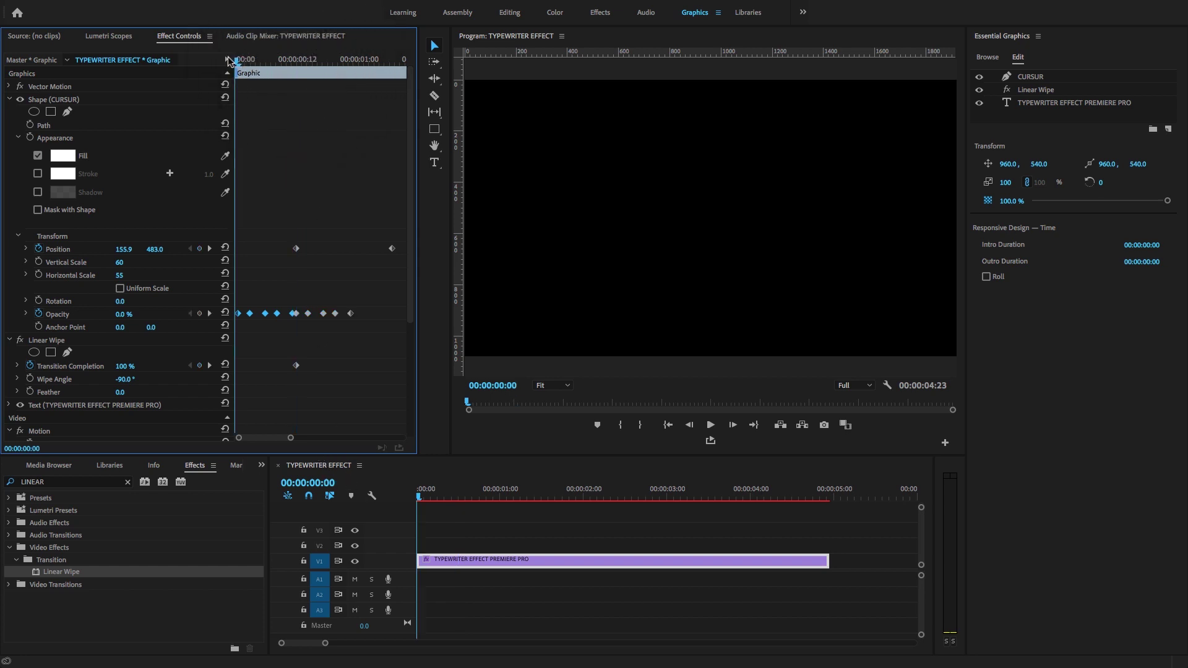
Paste more cursor-blink Opacity keyframes starting at 00:00:00:23
{"action": "key", "text": "space"}
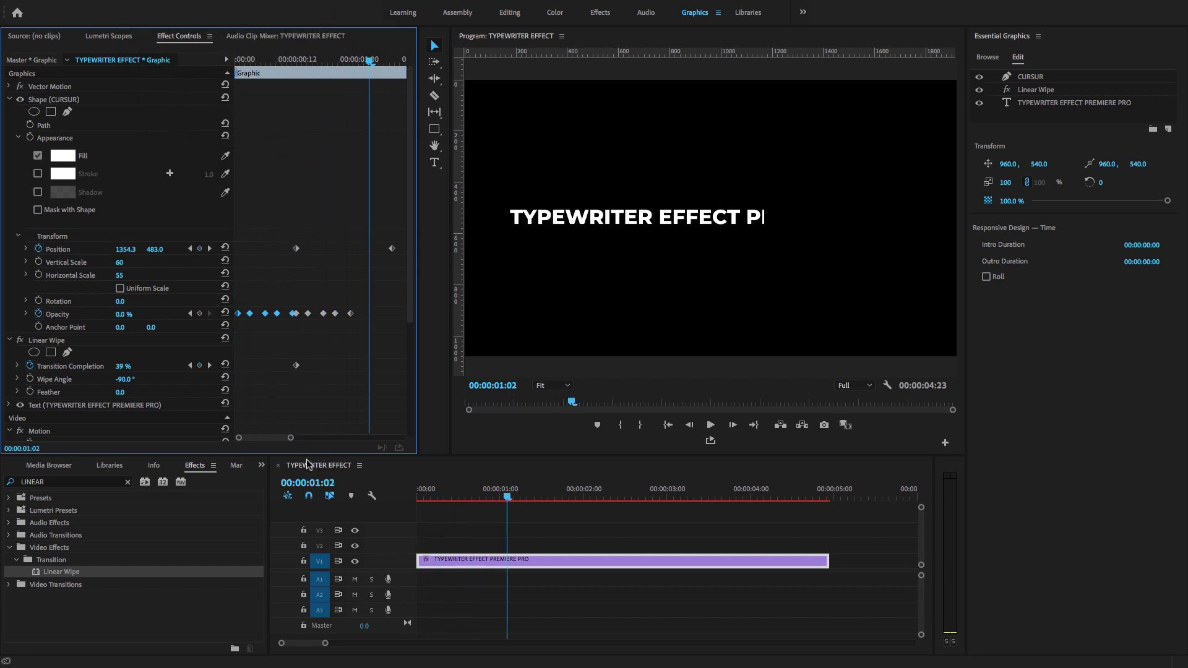
{"action": "left_click_drag", "start_coordinate": [291, 438], "coordinate": [328, 438]}
{"action": "left_click", "coordinate": [305, 60]}
{"action": "left_click_drag", "start_coordinate": [305, 61], "coordinate": [298, 60]}
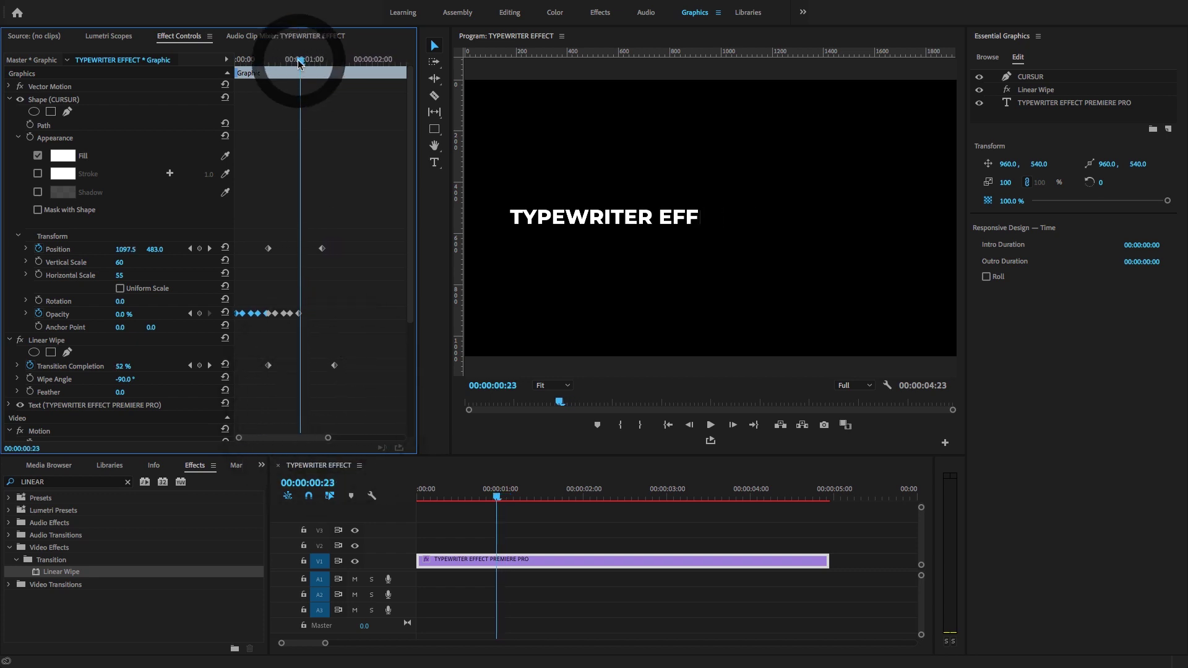
{"action": "key", "text": "ctrl+v"}
{"action": "left_click_drag", "start_coordinate": [304, 60], "coordinate": [329, 62]}
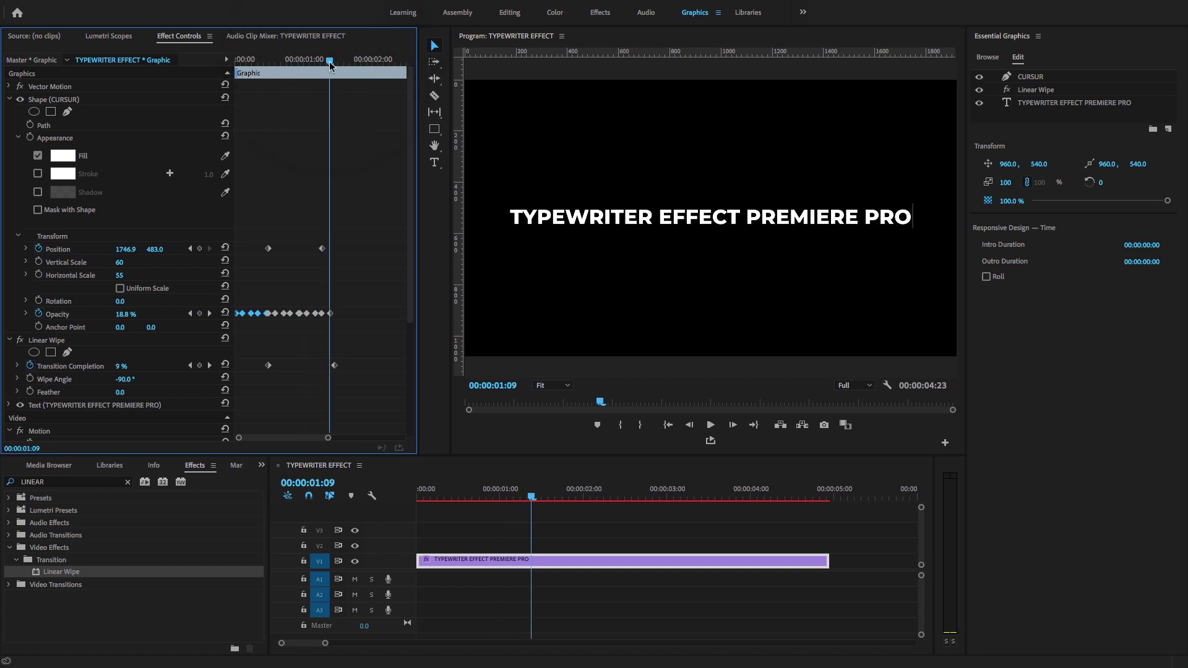
Play the title animation from the start to check the cursor blink
{"action": "key", "text": "Home"}
{"action": "left_click", "coordinate": [179, 62]}
{"action": "key", "text": "space"}
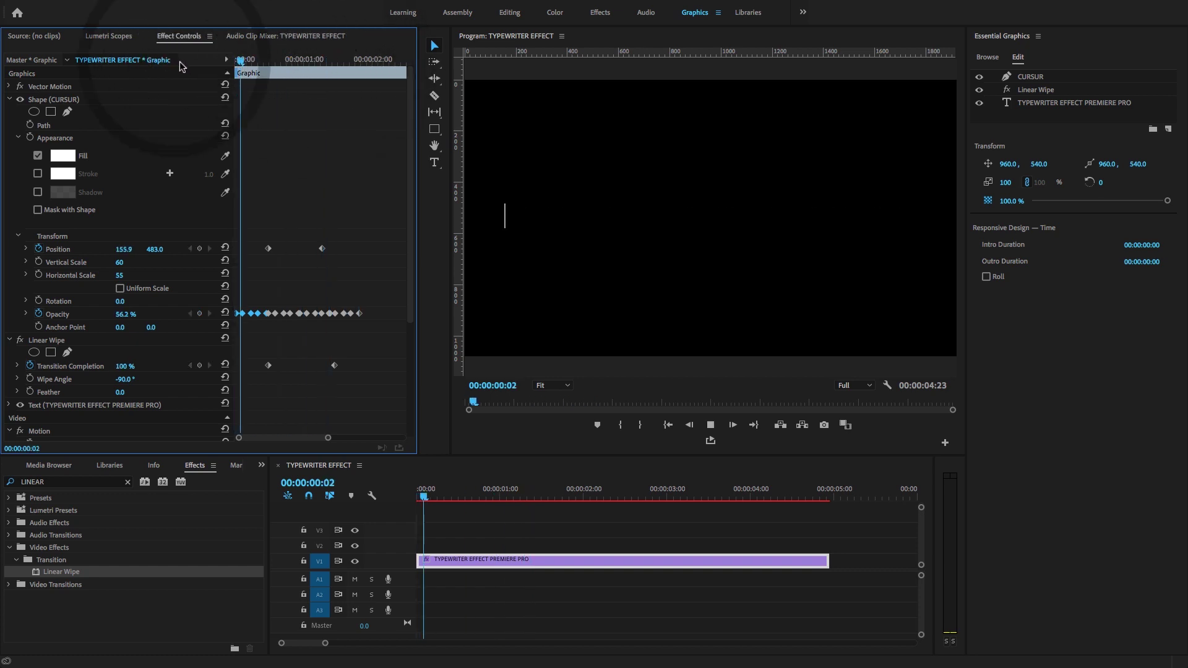
{"action": "key", "text": "space"}
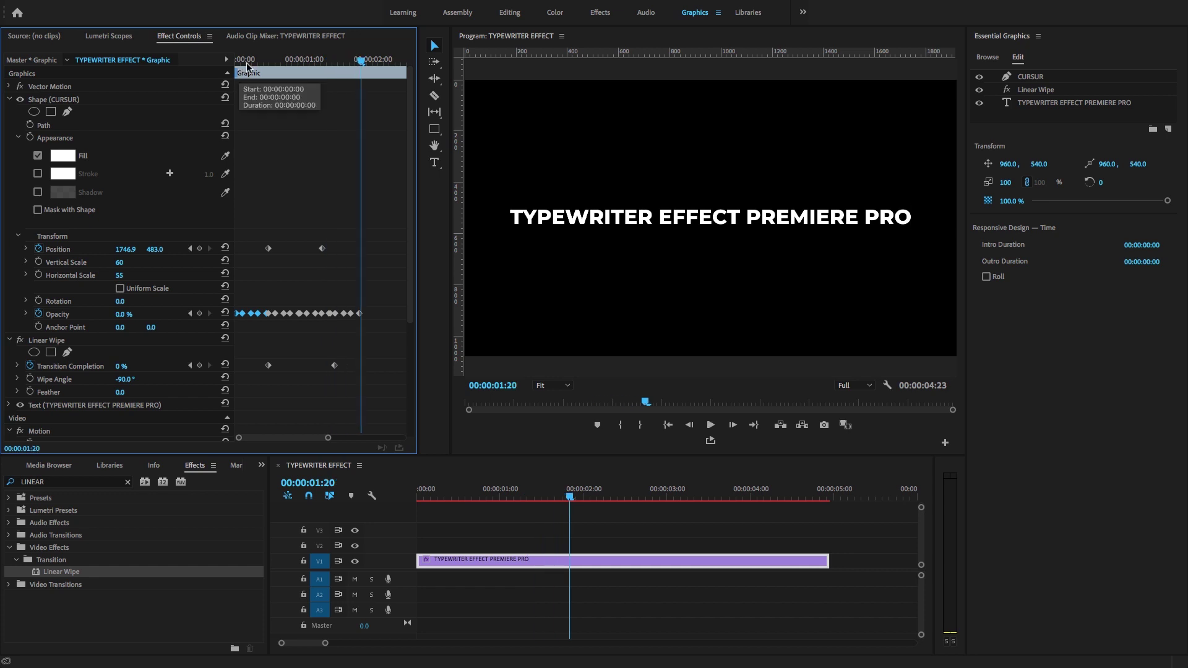
Mark the range from the start to just past two seconds and render its preview
{"action": "key", "text": "Home"}
{"action": "left_click_drag", "start_coordinate": [273, 62], "coordinate": [381, 64]}
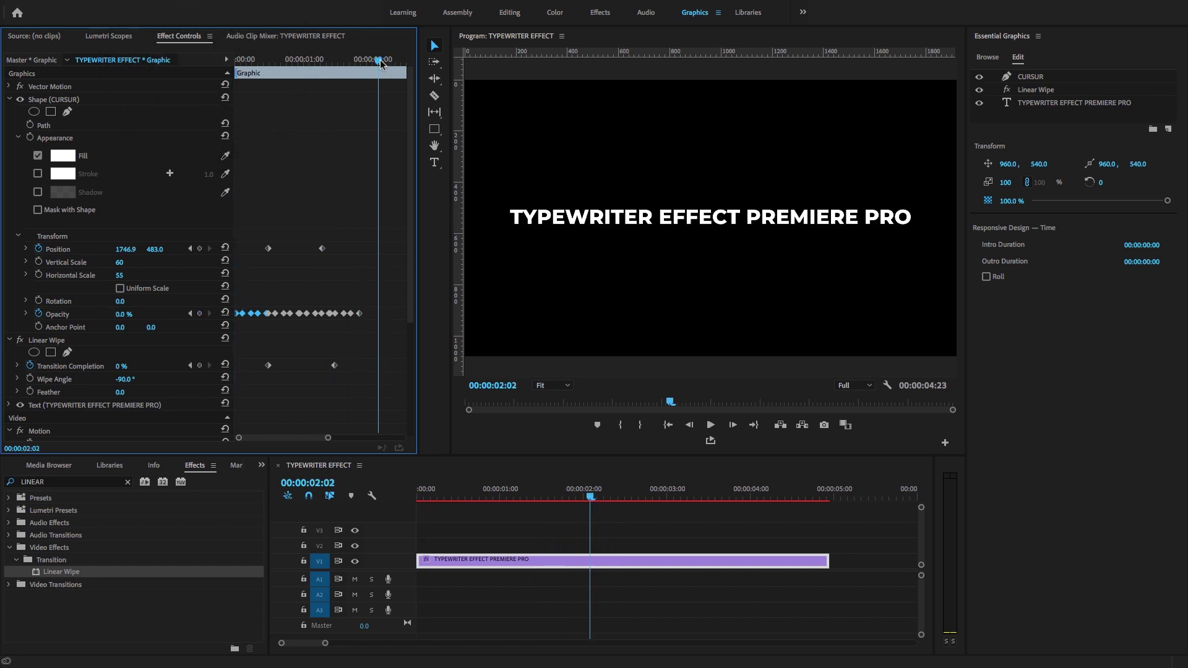
{"action": "key", "text": "o"}
{"action": "key", "text": "Return"}
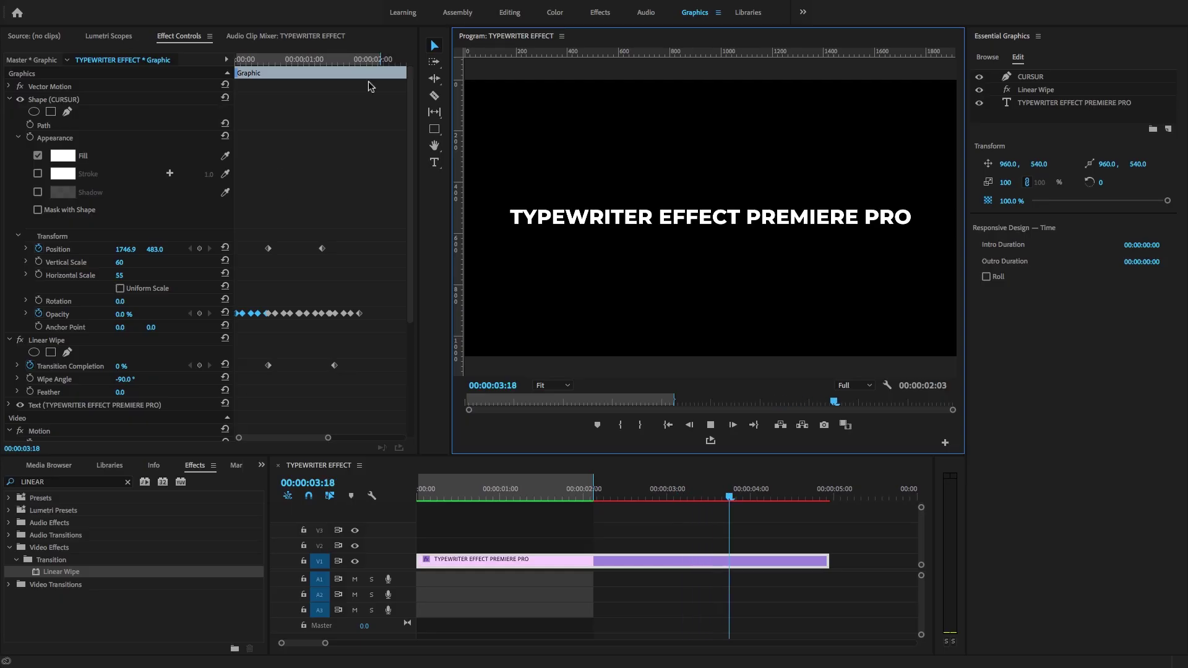
{"action": "left_click_drag", "start_coordinate": [344, 60], "coordinate": [362, 72]}
Paste another run of cursor-blink keyframes near the end of the typing
{"action": "left_click", "coordinate": [363, 73]}
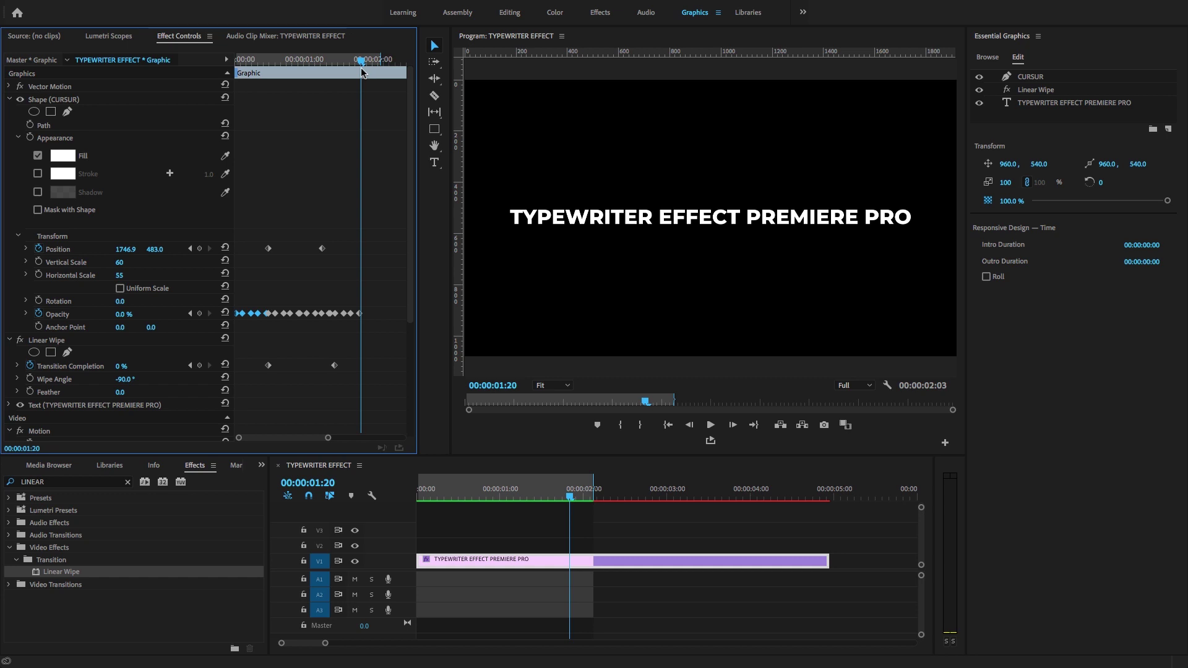
{"action": "key", "text": "ctrl+v"}
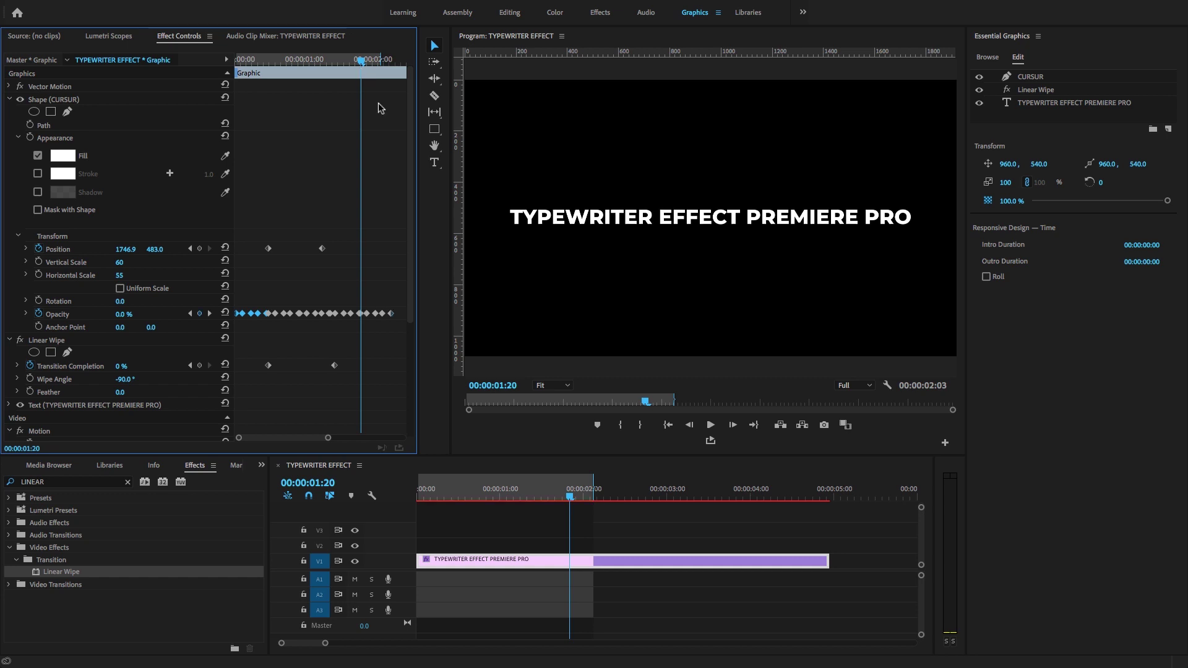
{"action": "left_click_drag", "start_coordinate": [328, 444], "coordinate": [372, 436]}
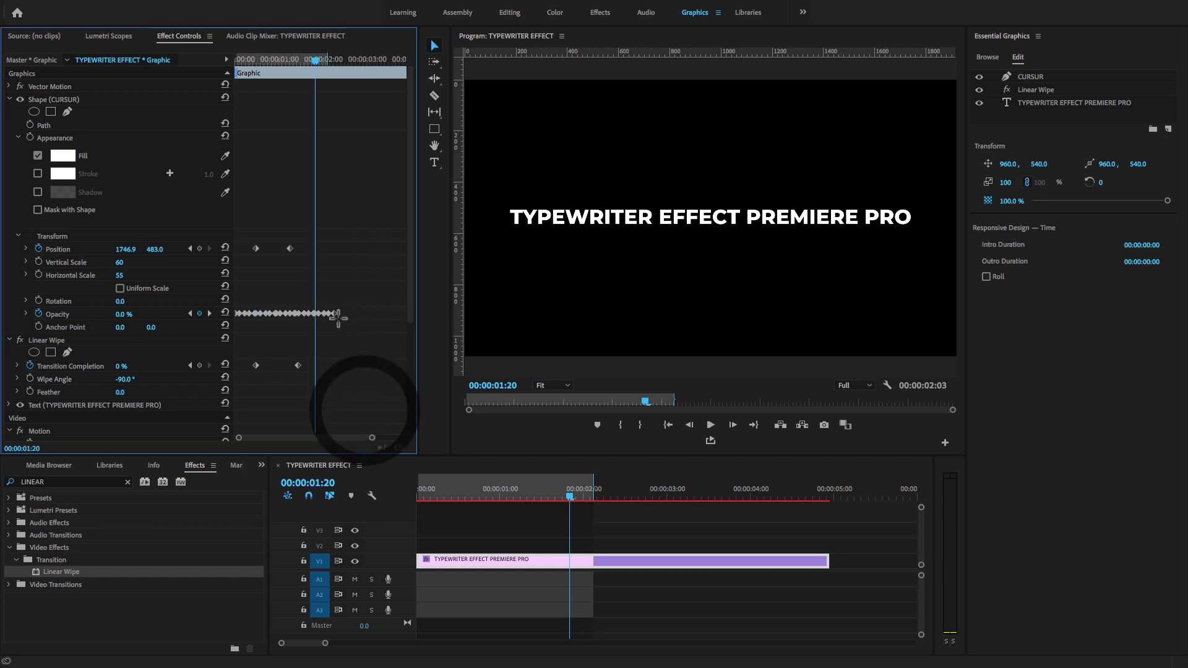
{"action": "left_click", "coordinate": [225, 300]}
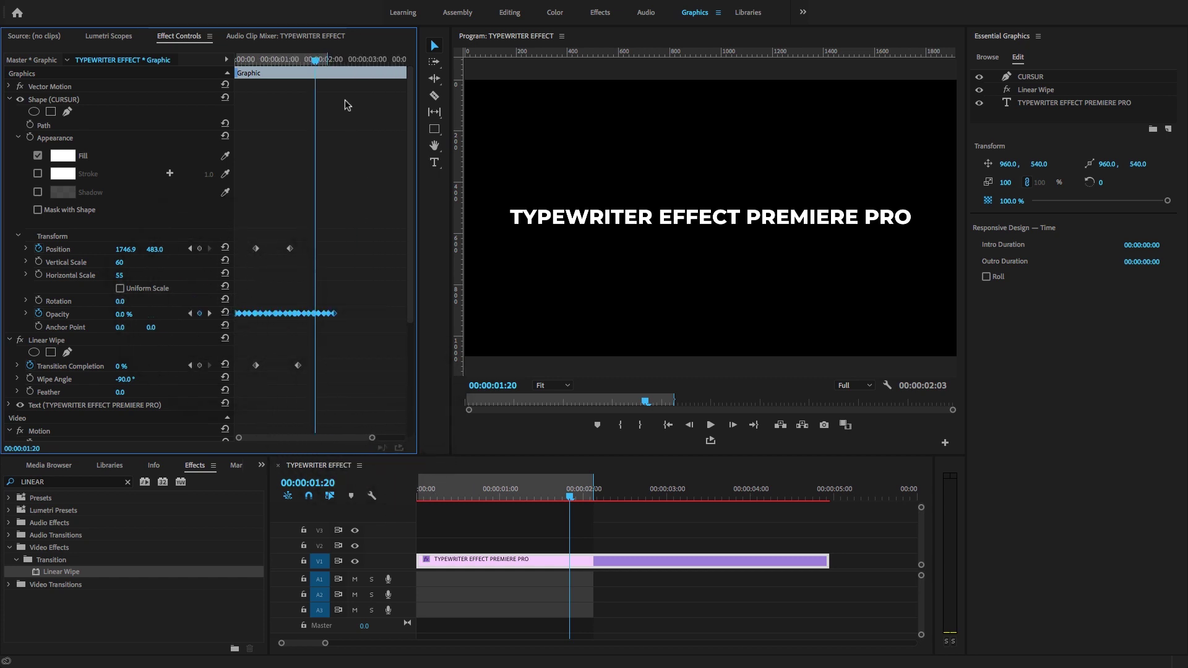
Scrub and play back the typing animation to review the blinking cursor
{"action": "left_click", "coordinate": [335, 62]}
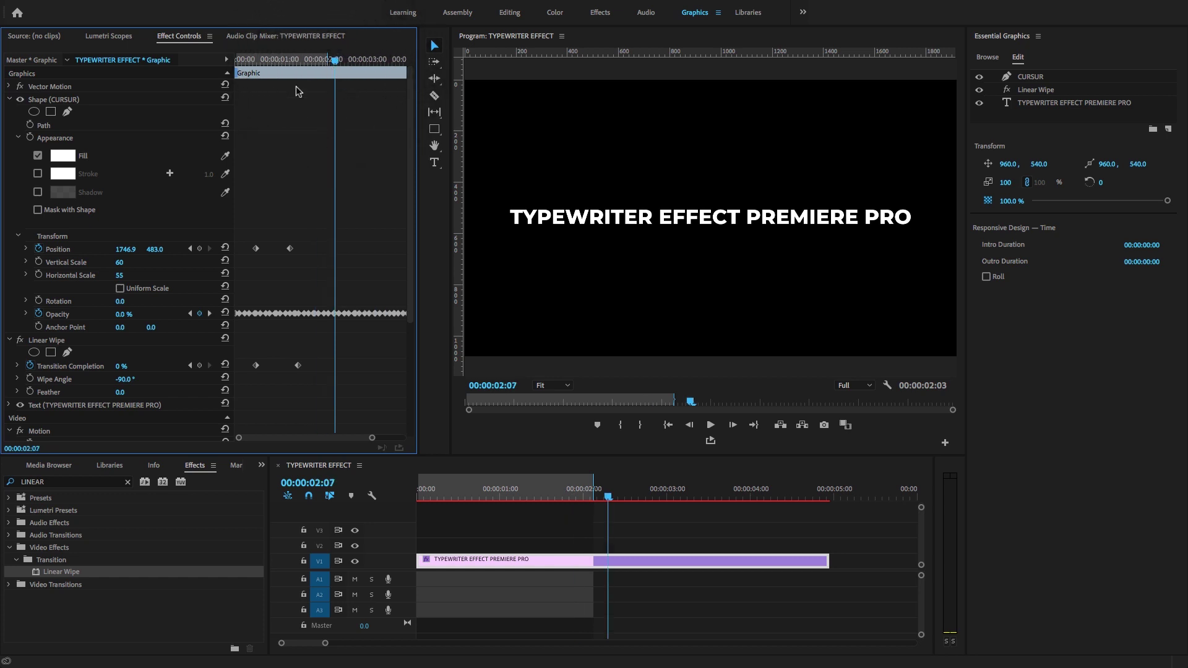
{"action": "left_click_drag", "start_coordinate": [276, 68], "coordinate": [146, 66]}
{"action": "mouse_move", "coordinate": [372, 438]}
{"action": "left_mouse_down"}
{"action": "mouse_move", "coordinate": [343, 437]}
{"action": "mouse_move", "coordinate": [373, 437]}
{"action": "left_mouse_up"}
{"action": "left_click", "coordinate": [431, 415]}
{"action": "key", "text": "space"}
{"action": "key", "text": "space"}
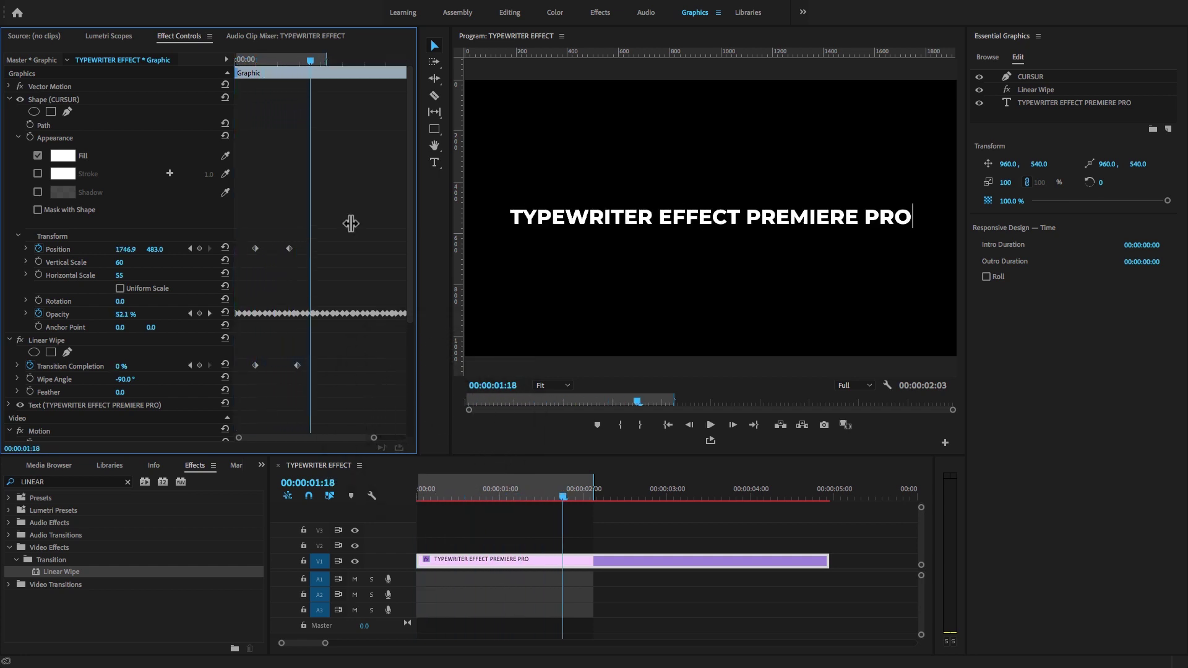
{"action": "left_click_drag", "start_coordinate": [238, 70], "coordinate": [187, 61]}
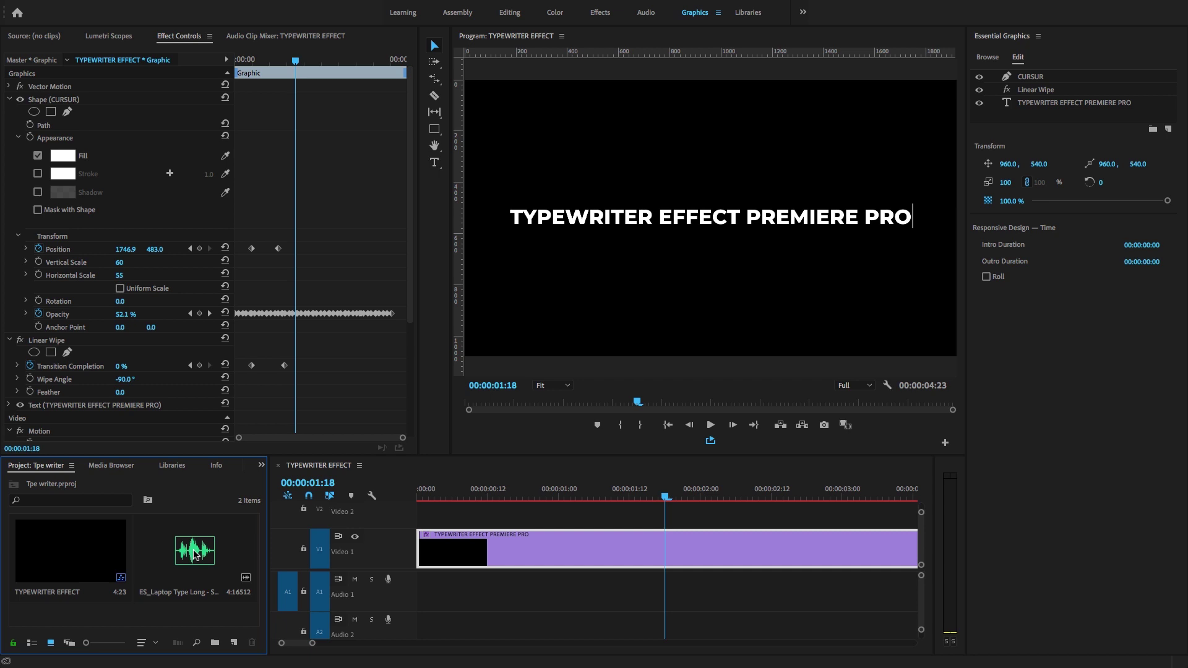
Place the laptop typing sound on Audio 1 and raise its volume to 15 dB
{"action": "left_click_drag", "start_coordinate": [191, 560], "coordinate": [408, 591]}
{"action": "key", "text": "Home"}
{"action": "key", "text": "space"}
{"action": "key", "text": "space"}
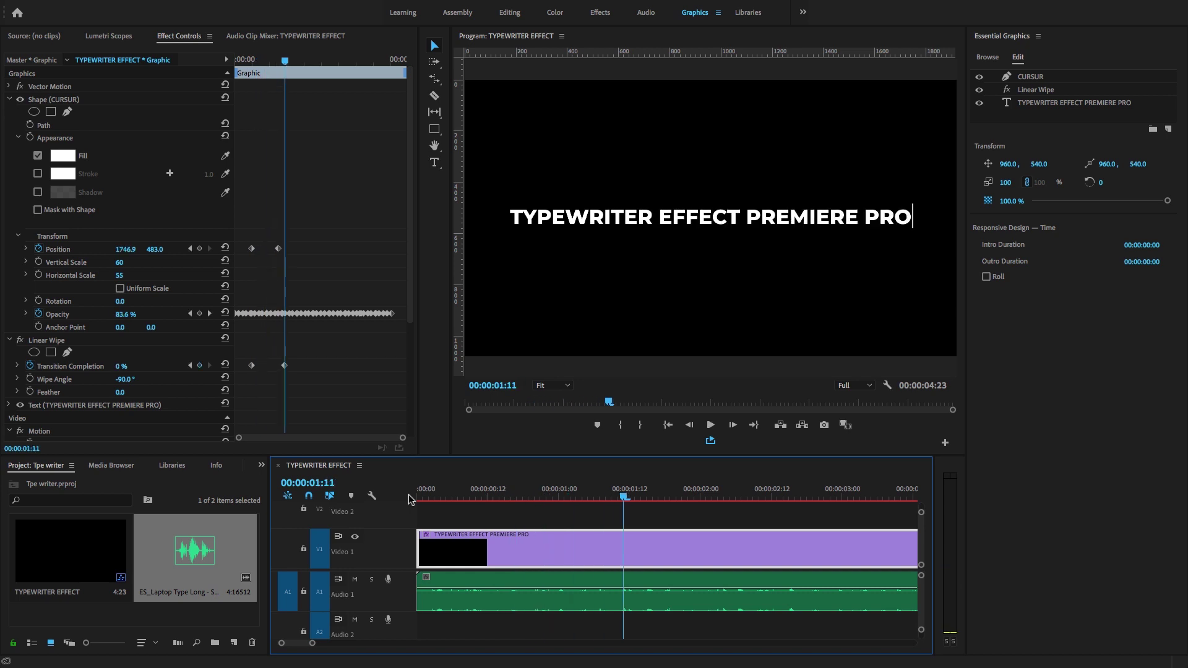
{"action": "left_click_drag", "start_coordinate": [497, 587], "coordinate": [497, 576]}
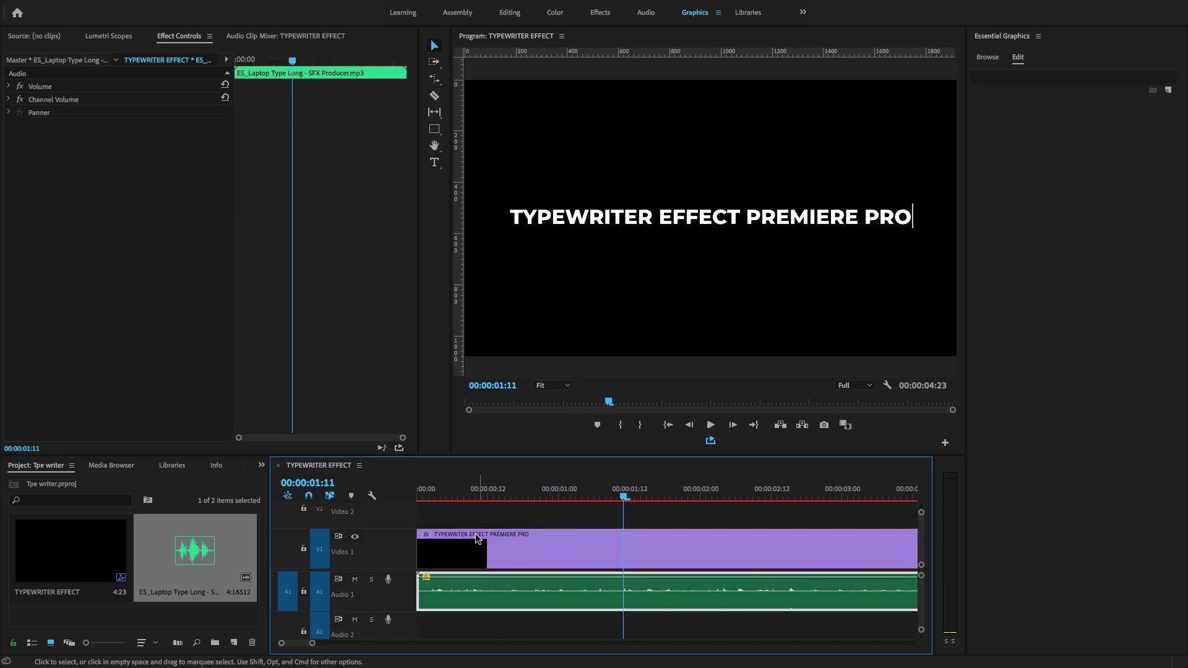
{"action": "left_click", "coordinate": [423, 499]}
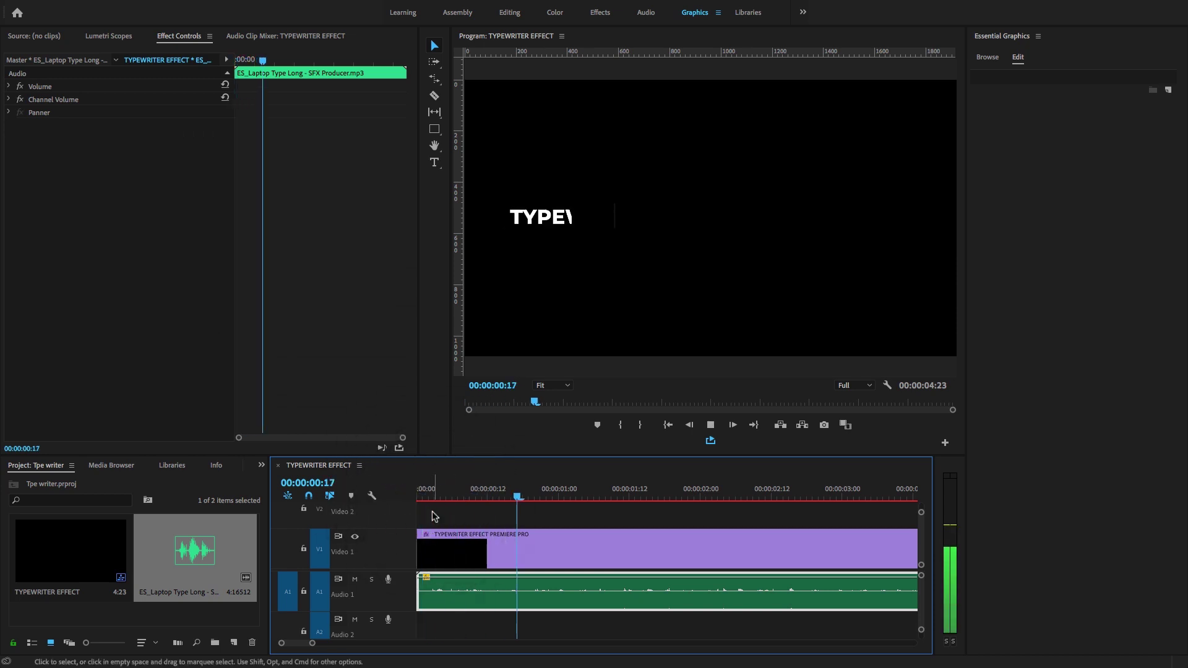
{"action": "key", "text": "space"}
Shift the typing sound later so it starts just before the typing begins
{"action": "mouse_move", "coordinate": [315, 646]}
{"action": "left_mouse_down"}
{"action": "mouse_move", "coordinate": [377, 644]}
{"action": "mouse_move", "coordinate": [333, 644]}
{"action": "left_mouse_up"}
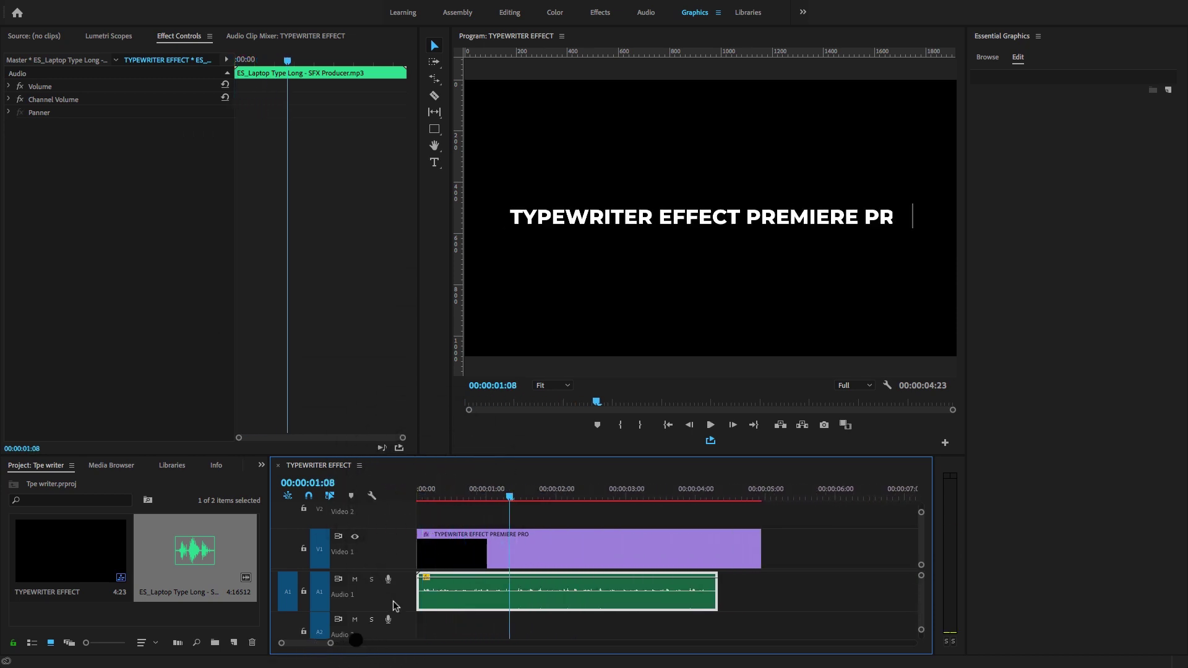
{"action": "left_click", "coordinate": [420, 493]}
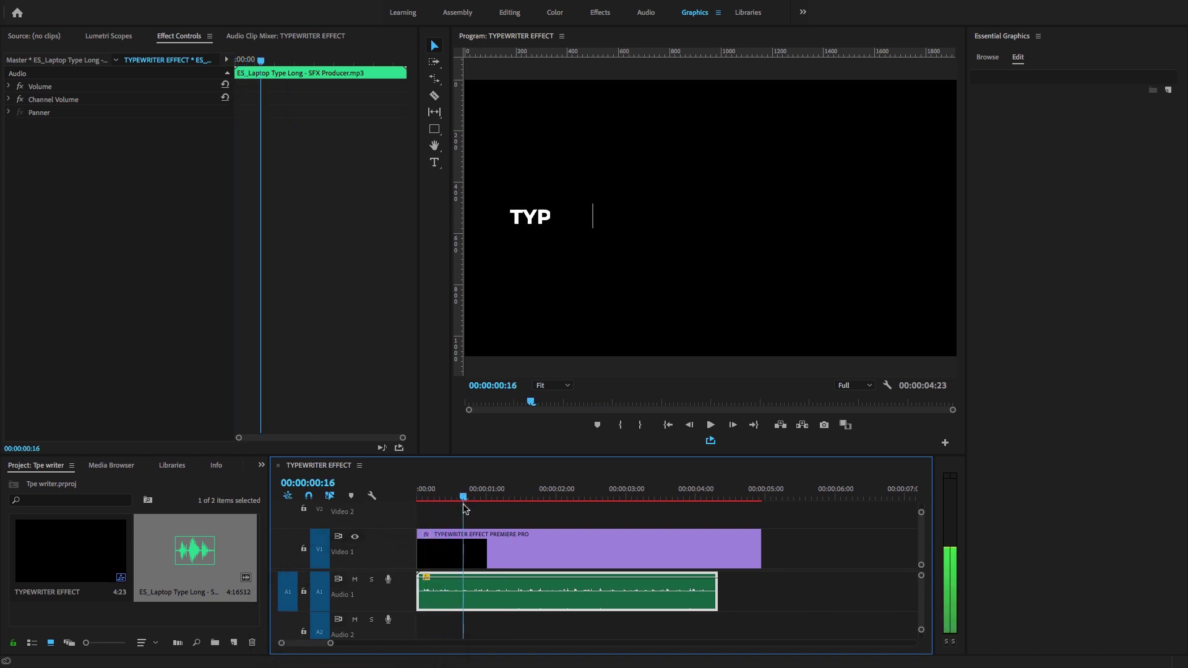
{"action": "left_click_drag", "start_coordinate": [462, 503], "coordinate": [454, 503]}
{"action": "left_click_drag", "start_coordinate": [455, 603], "coordinate": [495, 597]}
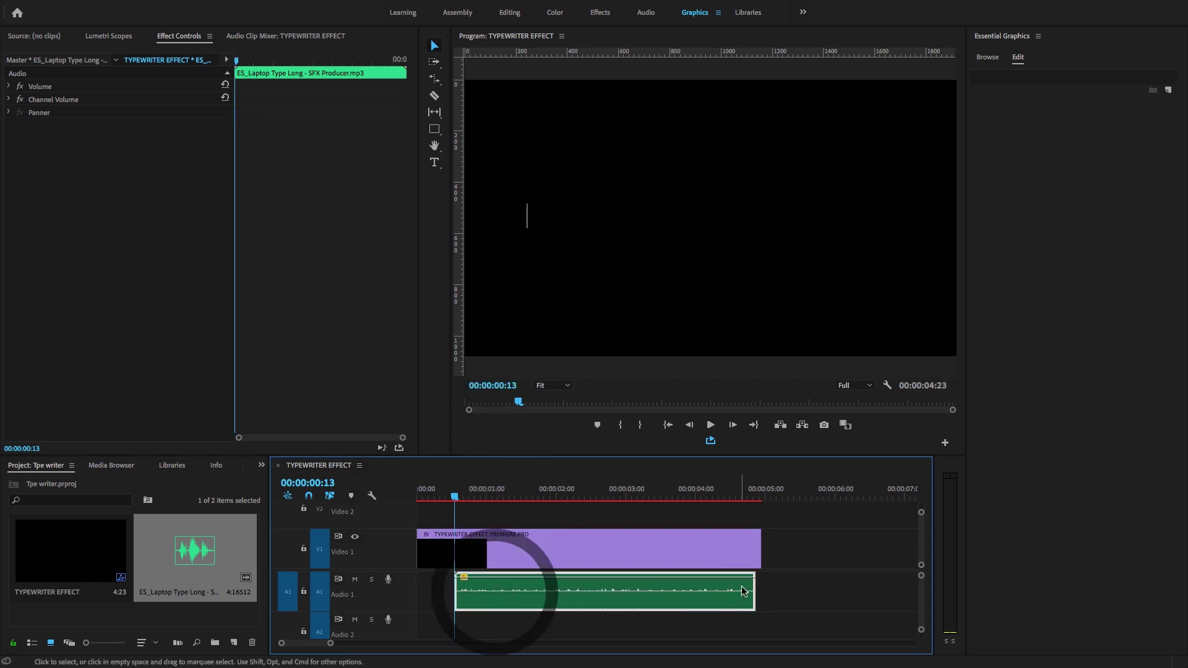
{"action": "key", "text": "space"}
{"action": "key", "text": "space"}
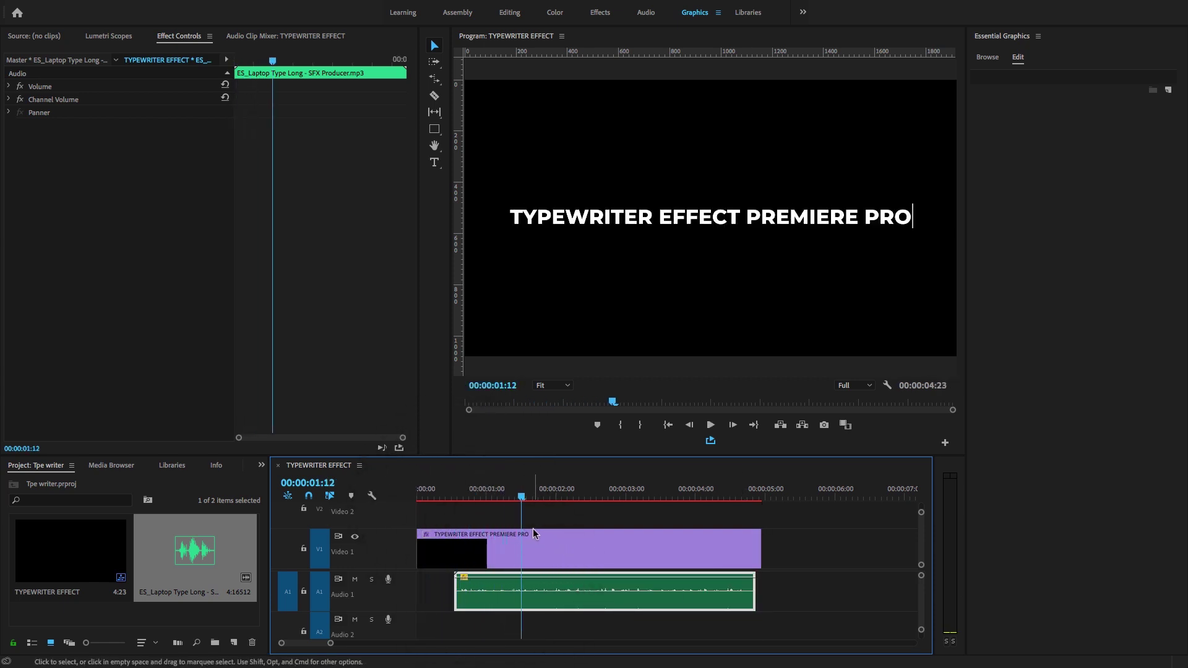
Split the sound where the title finishes typing and delete the leftover piece
{"action": "key", "text": "super+k"}
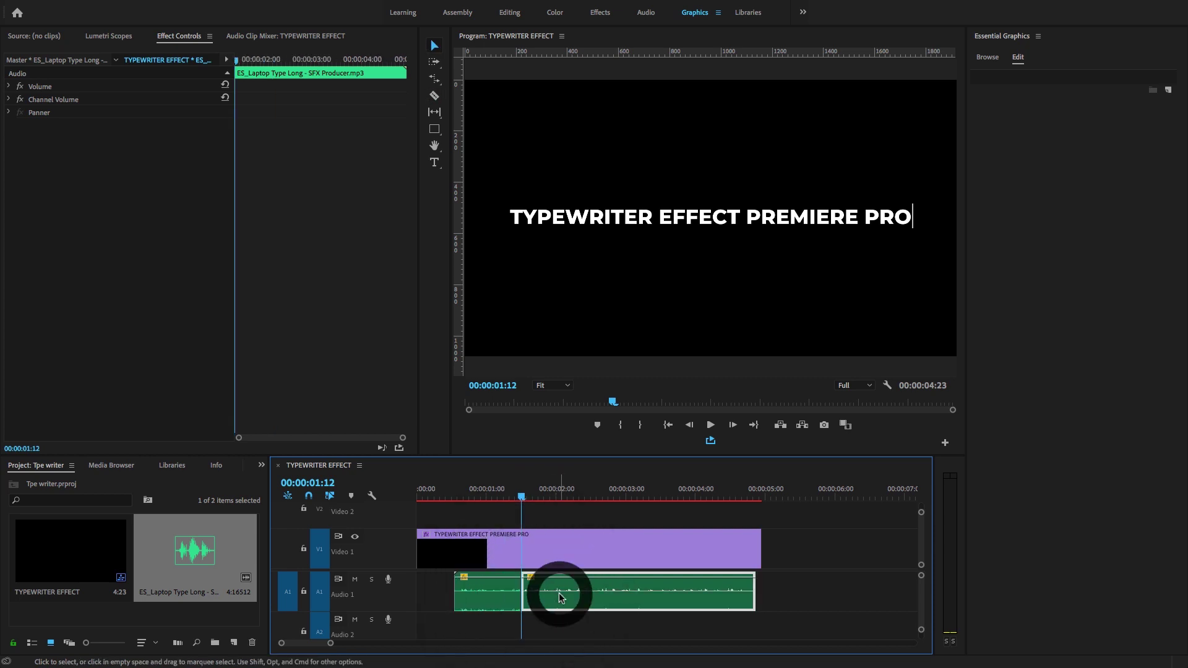
{"action": "key", "text": "Delete"}
{"action": "left_click_drag", "start_coordinate": [331, 643], "coordinate": [320, 645]}
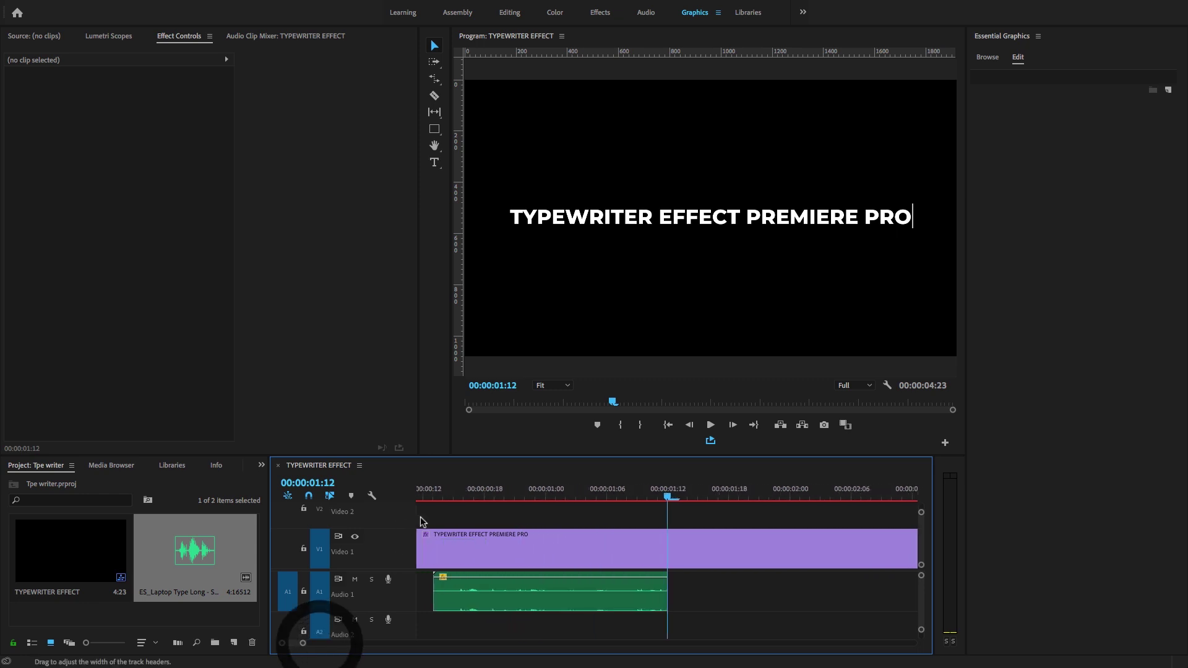
Move the typing sound so it starts at 00:00:00:10
{"action": "left_click", "coordinate": [422, 494]}
{"action": "key", "text": "space"}
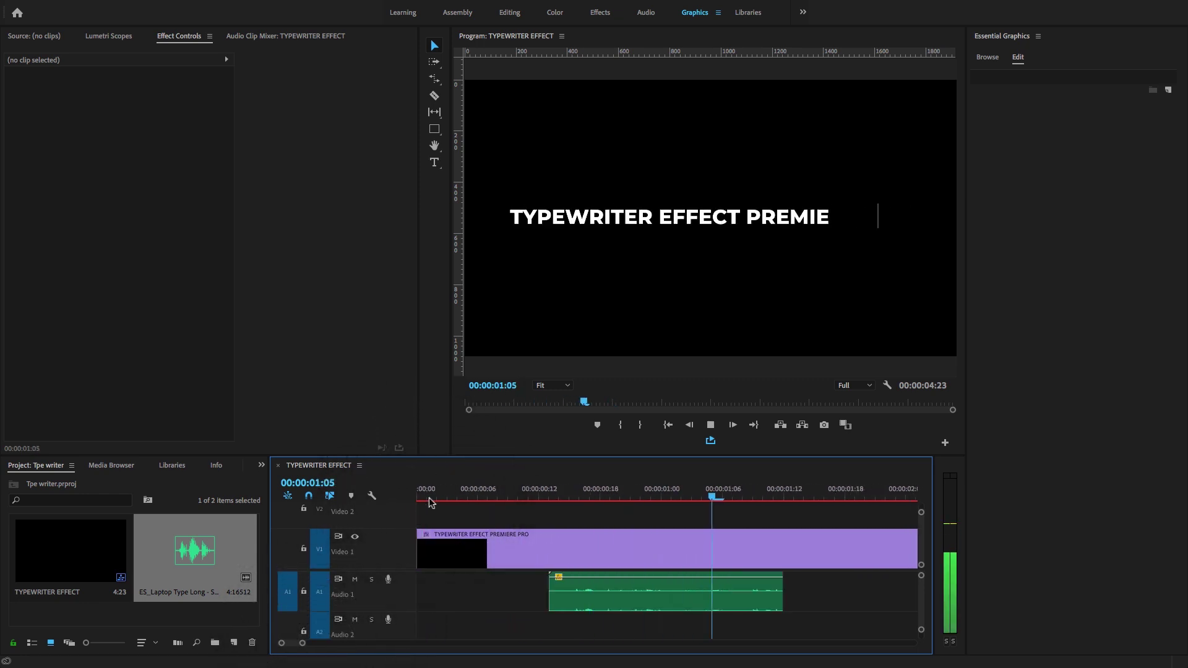
{"action": "left_click", "coordinate": [547, 488]}
{"action": "key", "text": "space"}
{"action": "left_click", "coordinate": [520, 498]}
{"action": "left_click", "coordinate": [518, 493]}
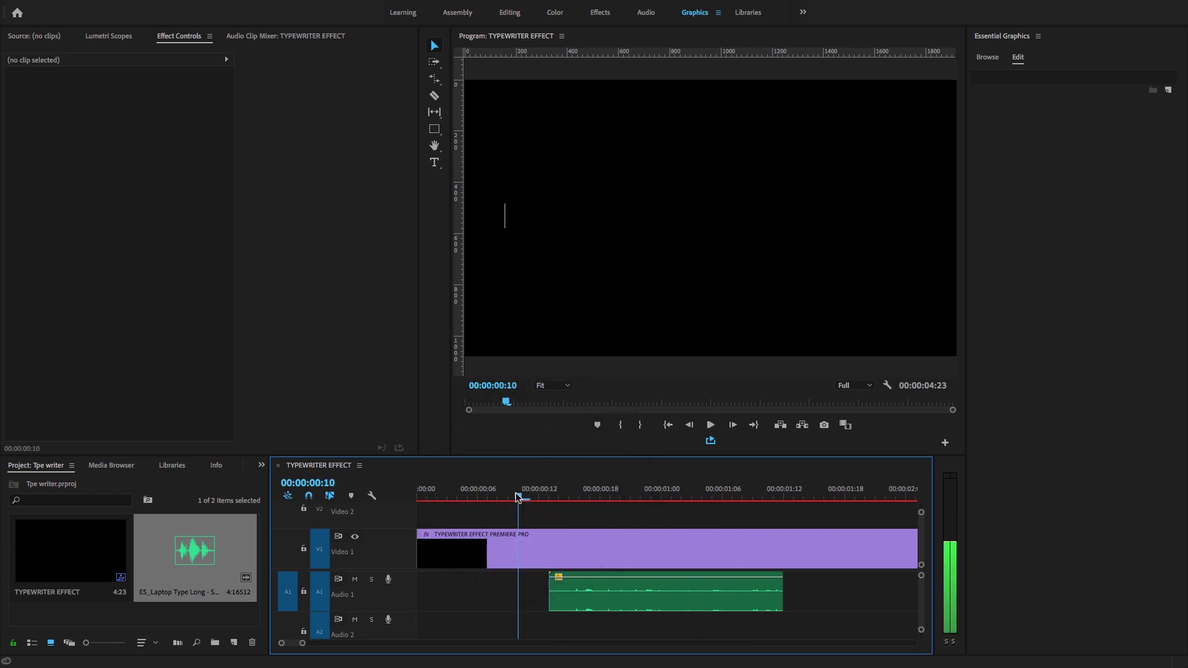
{"action": "left_click_drag", "start_coordinate": [571, 588], "coordinate": [542, 589]}
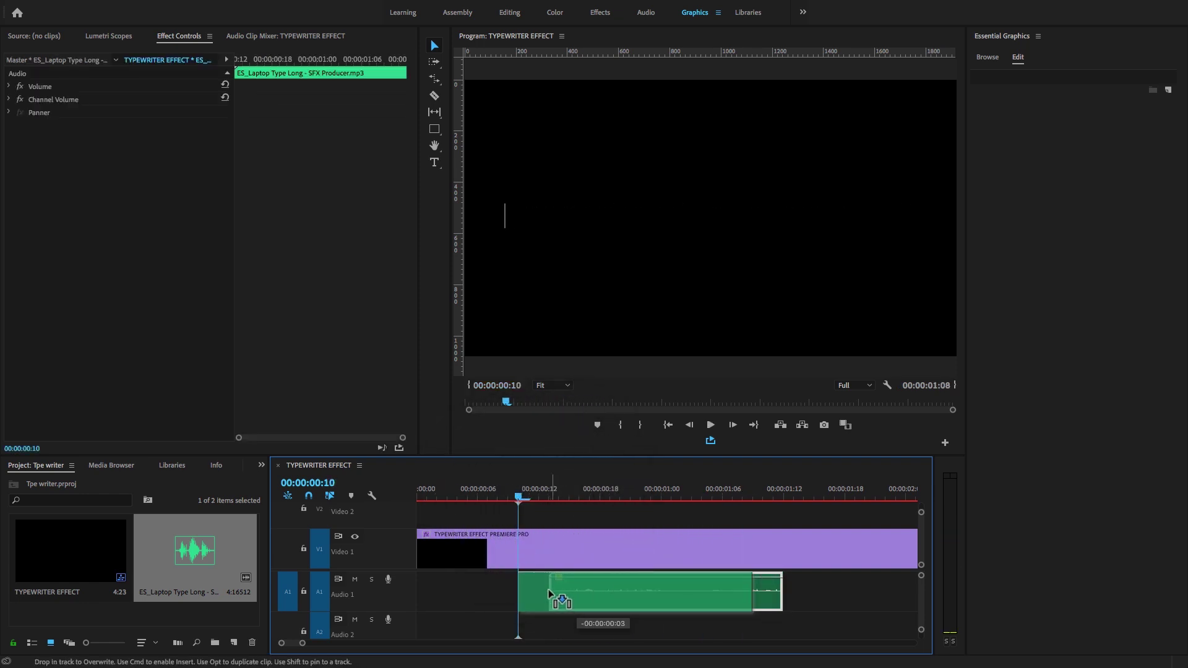
Trim the typing sound's end to match the typing and play back to check sync
{"action": "left_click_drag", "start_coordinate": [750, 593], "coordinate": [771, 595]}
{"action": "key", "text": "space"}
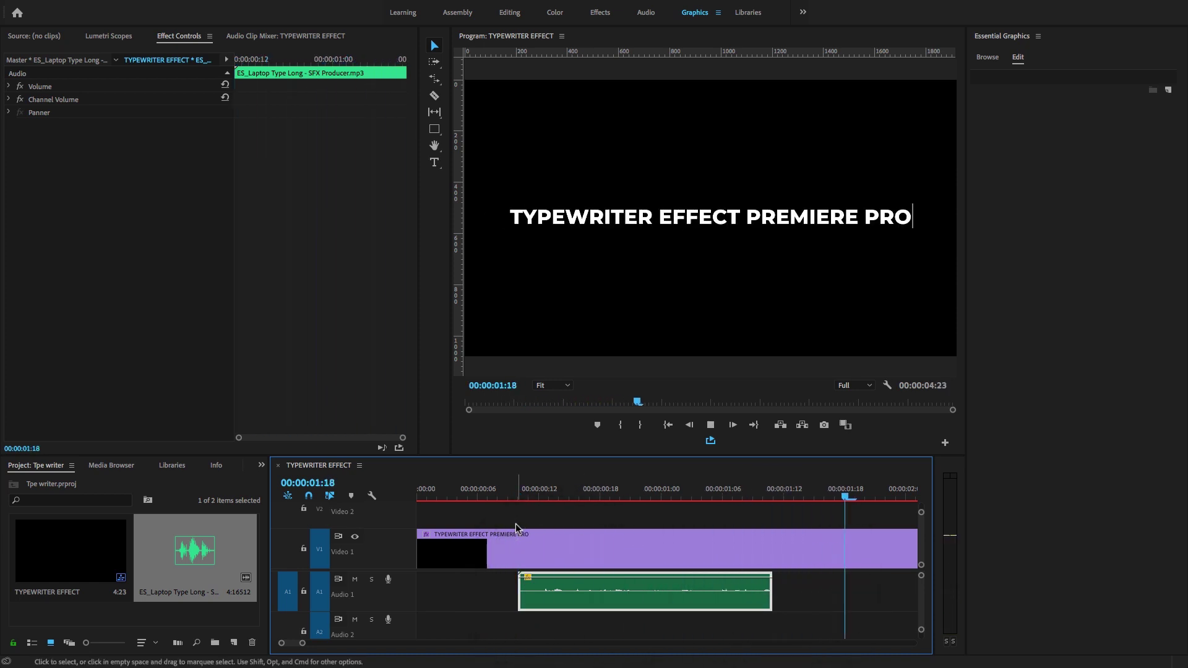
{"action": "left_click", "coordinate": [496, 495]}
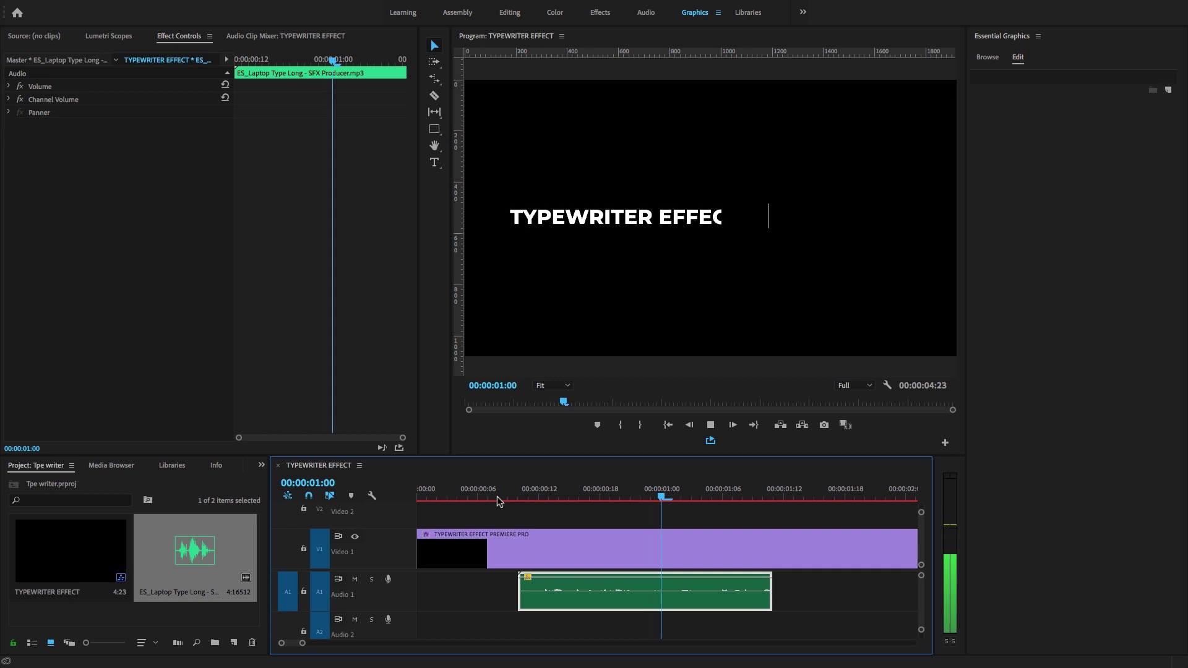
{"action": "key", "text": "space"}
{"action": "left_click", "coordinate": [519, 591]}
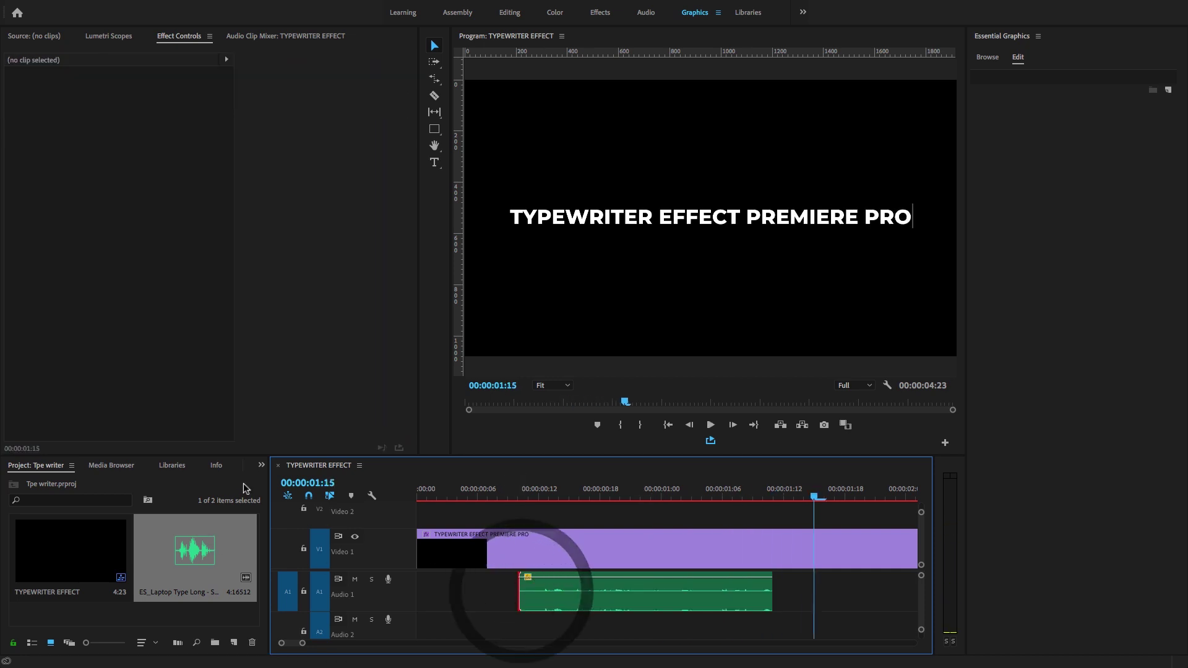
Add a 2-frame Exponential Fade to the start of the typing sound
{"action": "left_click", "coordinate": [261, 464]}
{"action": "left_click", "coordinate": [273, 532]}
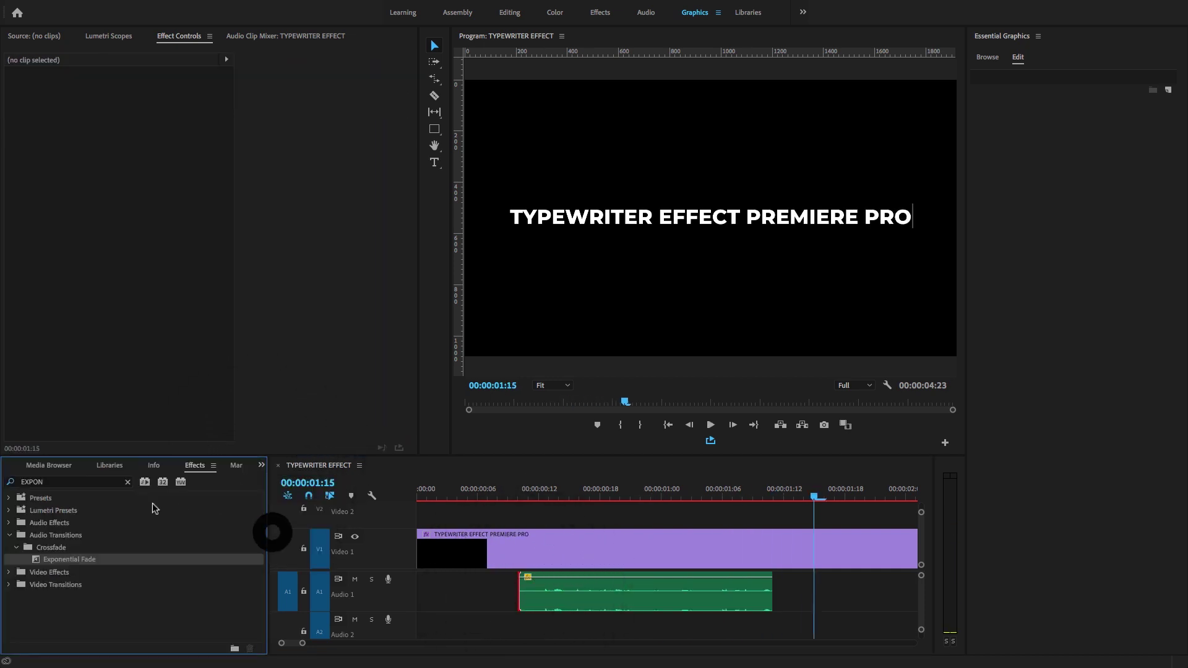
{"action": "left_click_drag", "start_coordinate": [500, 597], "coordinate": [518, 597]}
{"action": "left_click_drag", "start_coordinate": [630, 599], "coordinate": [657, 600]}
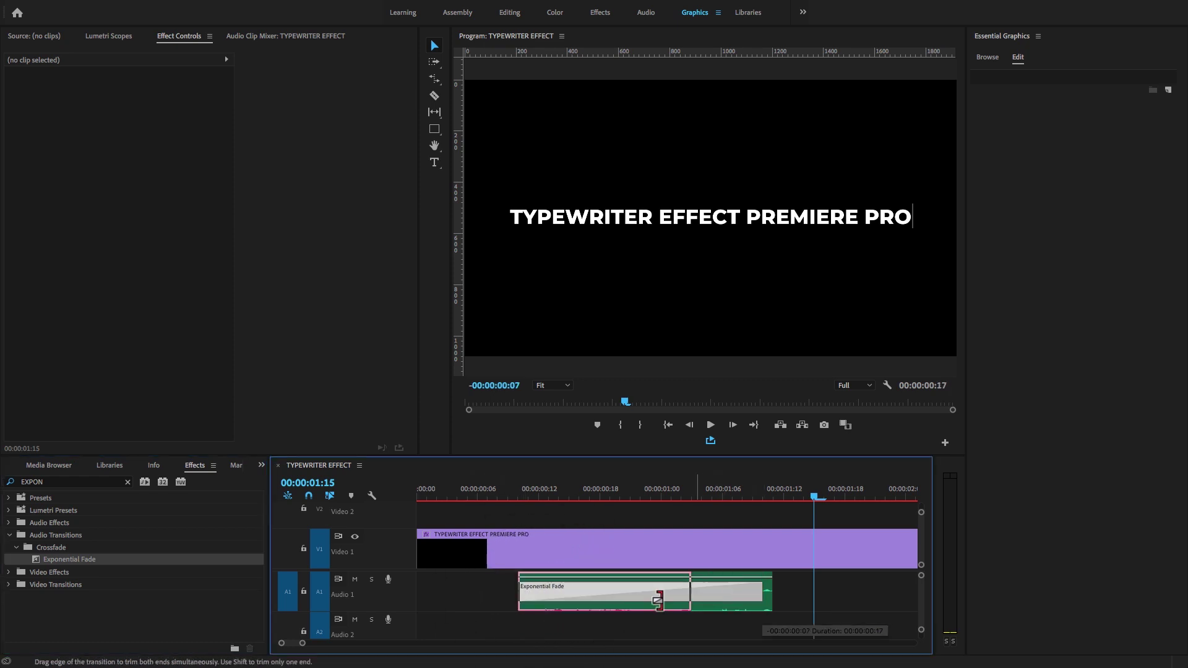
{"action": "left_click_drag", "start_coordinate": [530, 599], "coordinate": [537, 598]}
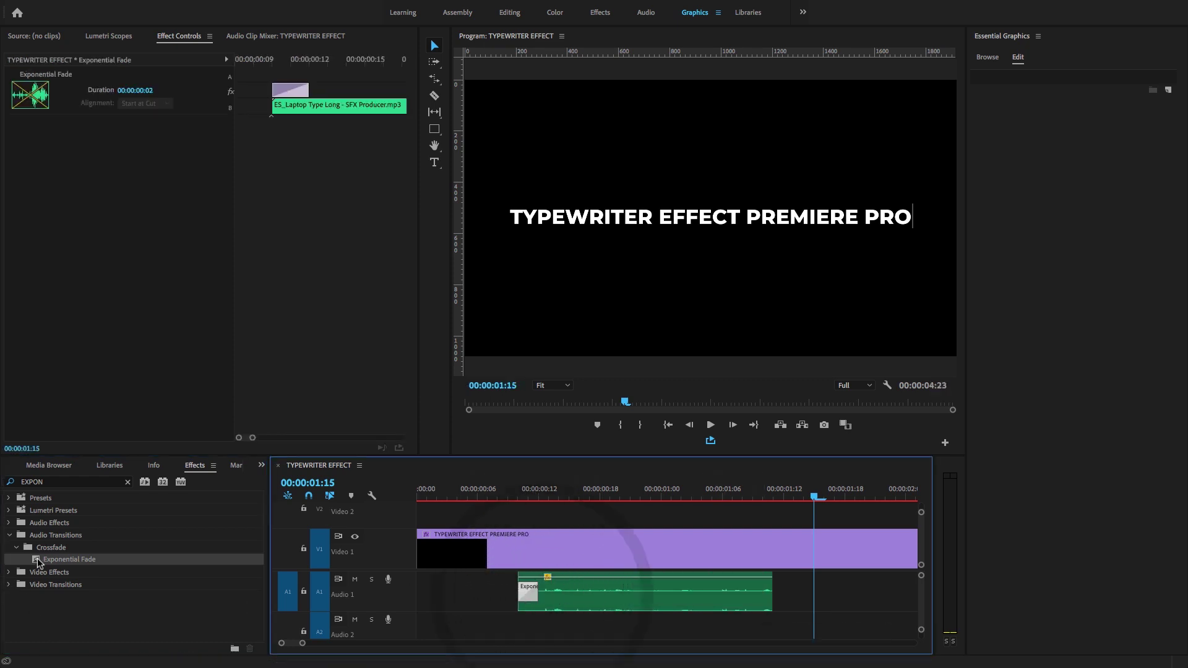
Add a short Exponential Fade to the end of the typing sound
{"action": "left_click_drag", "start_coordinate": [37, 559], "coordinate": [767, 593]}
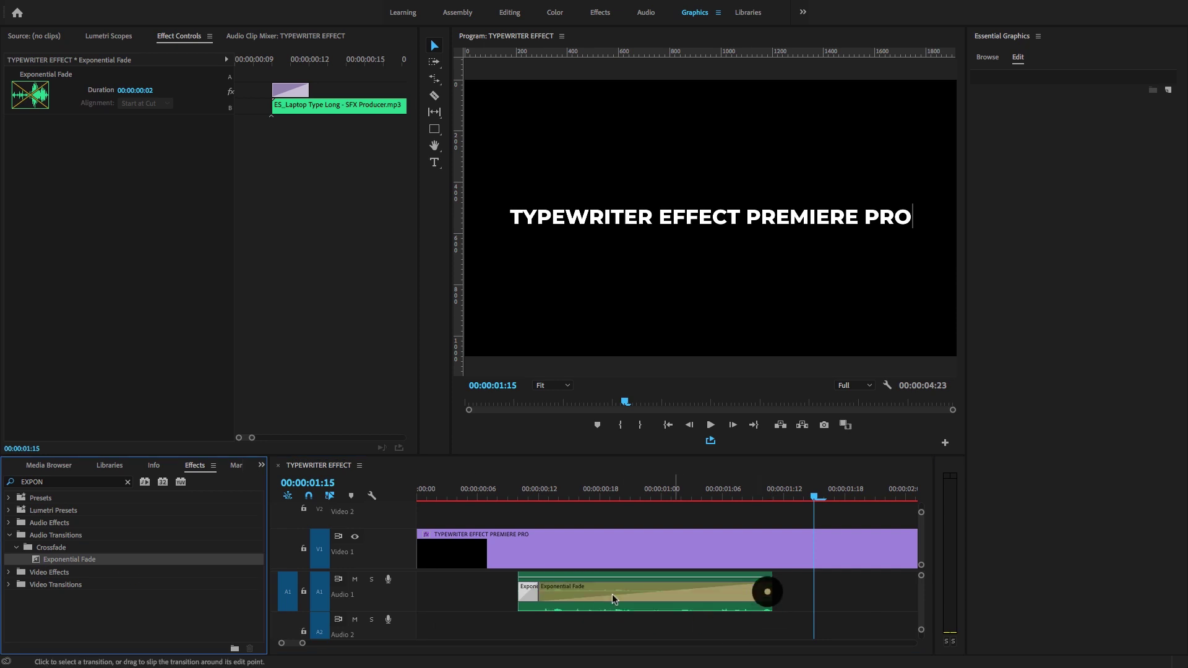
{"action": "left_click_drag", "start_coordinate": [537, 597], "coordinate": [729, 570]}
{"action": "left_click", "coordinate": [509, 495]}
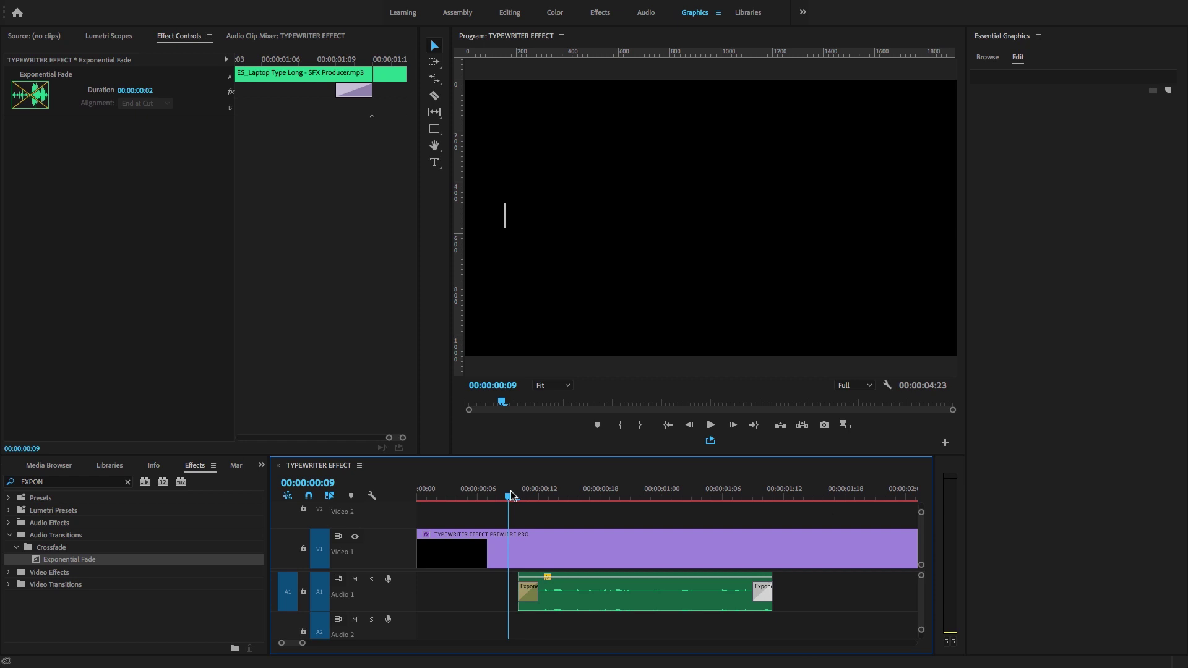
Play the finished typewriter sequence full screen from 00:00:00:03
{"action": "key", "text": "space"}
{"action": "left_click", "coordinate": [446, 497]}
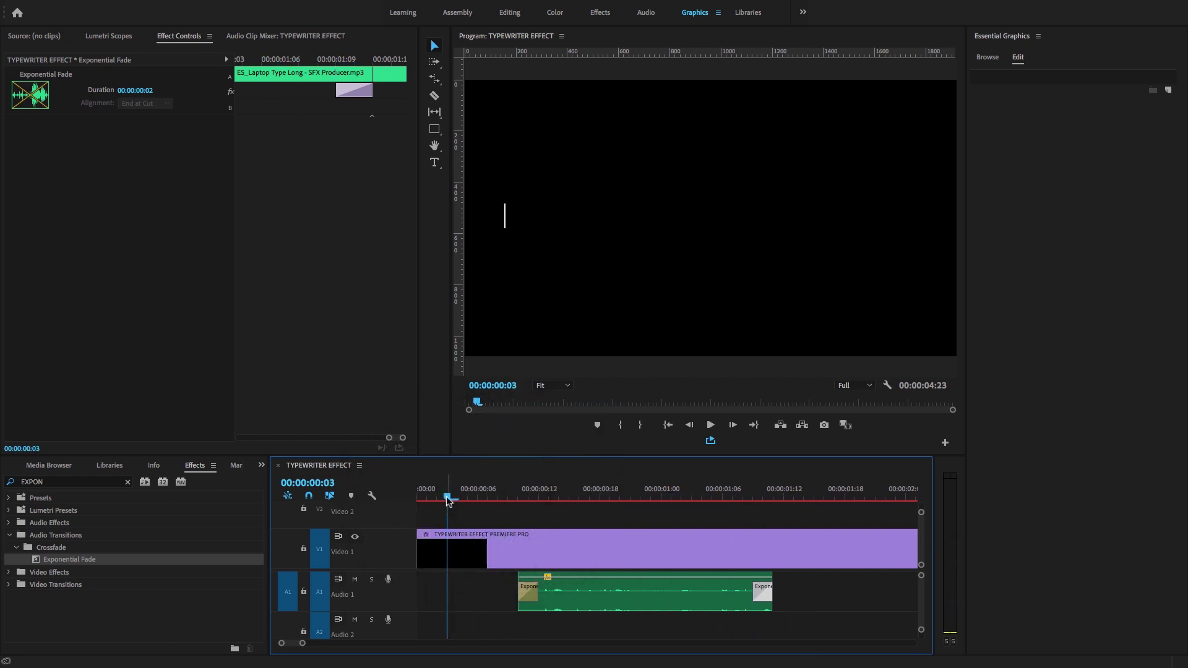
{"action": "key", "text": "ctrl+shift+f"}
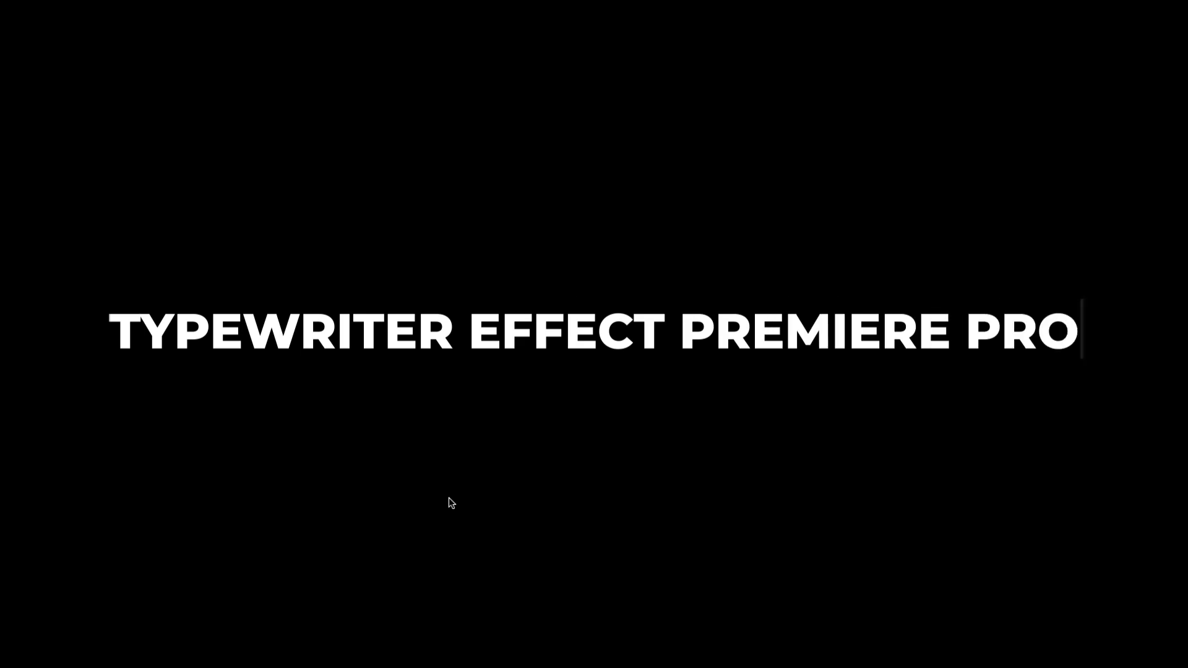